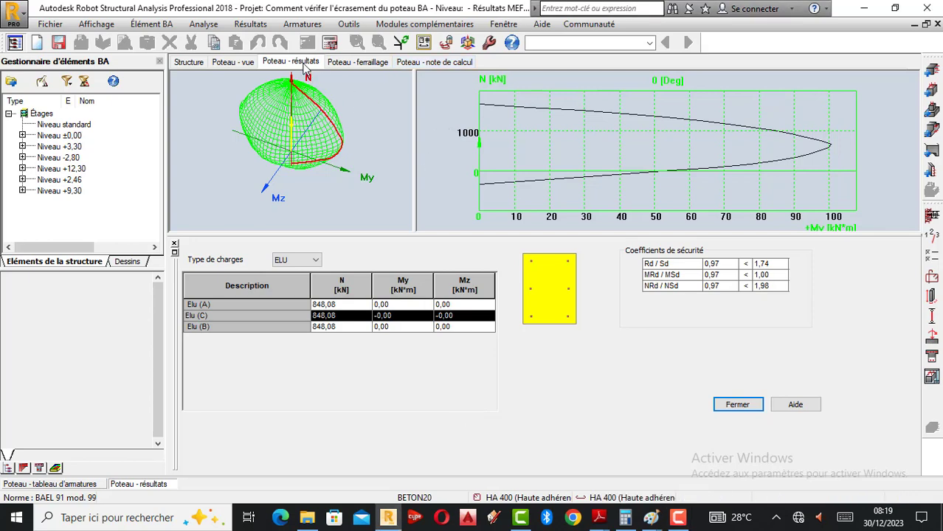
# - Look through the column's reinforcement and calculation note, and return to its results
pyautogui.click(355, 64)
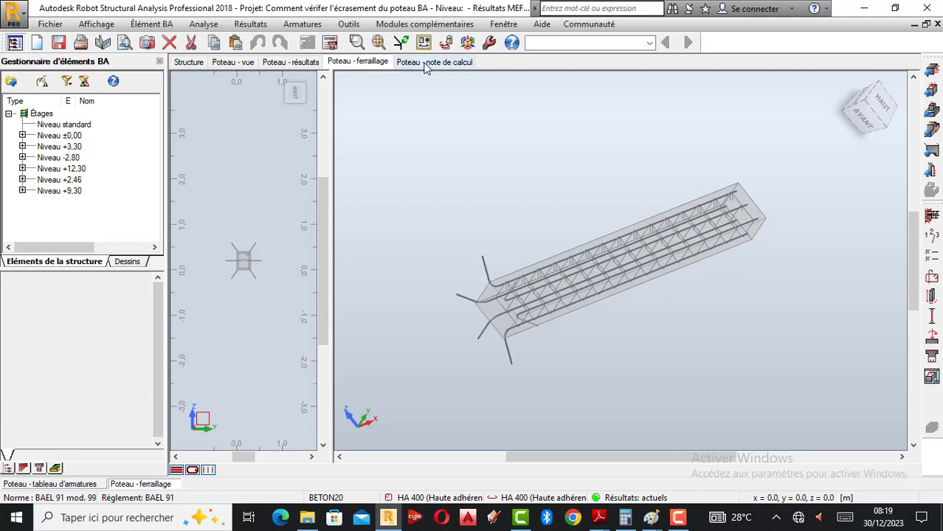
pyautogui.click(426, 64)
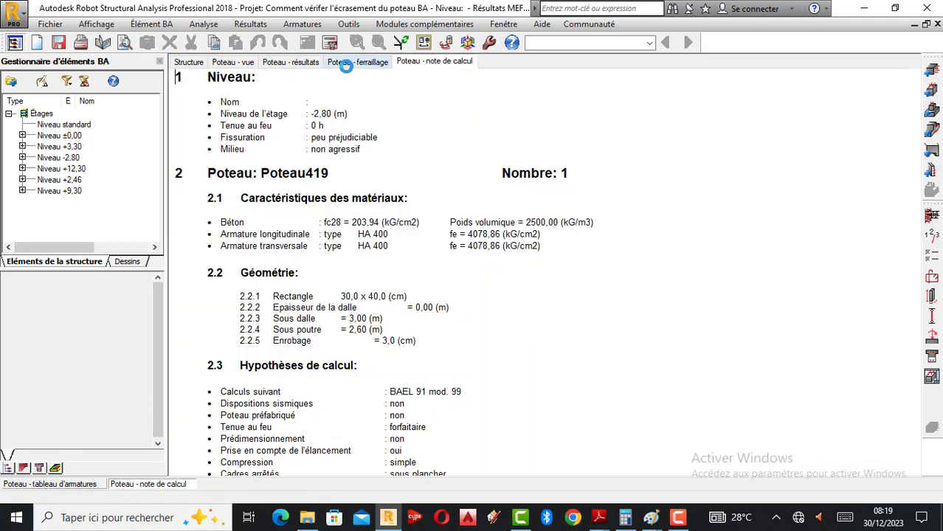
pyautogui.click(351, 63)
pyautogui.click(297, 62)
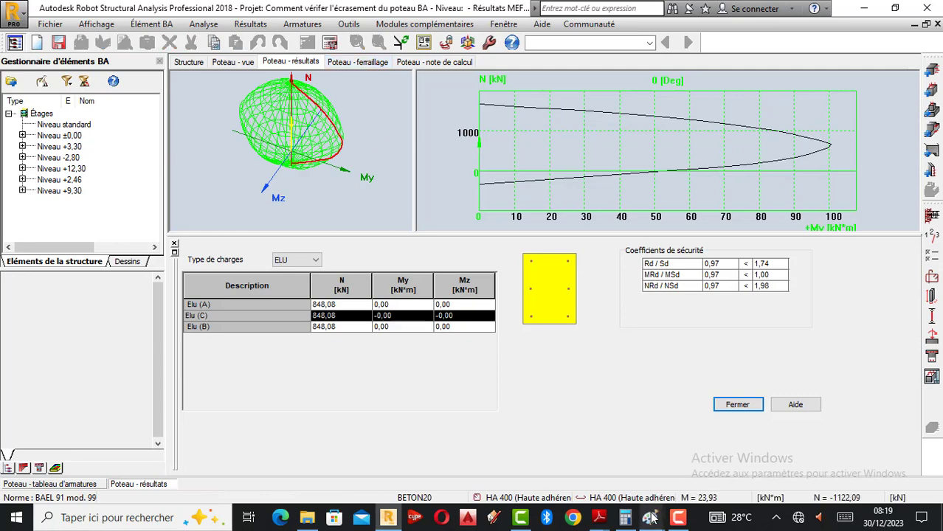
# - Switch to the Paint notes, review the handwritten column crushing check with its Nad formula and conditions, and return to Robot Structural Analysis
pyautogui.moveTo(650, 517)
pyautogui.click(583, 446)
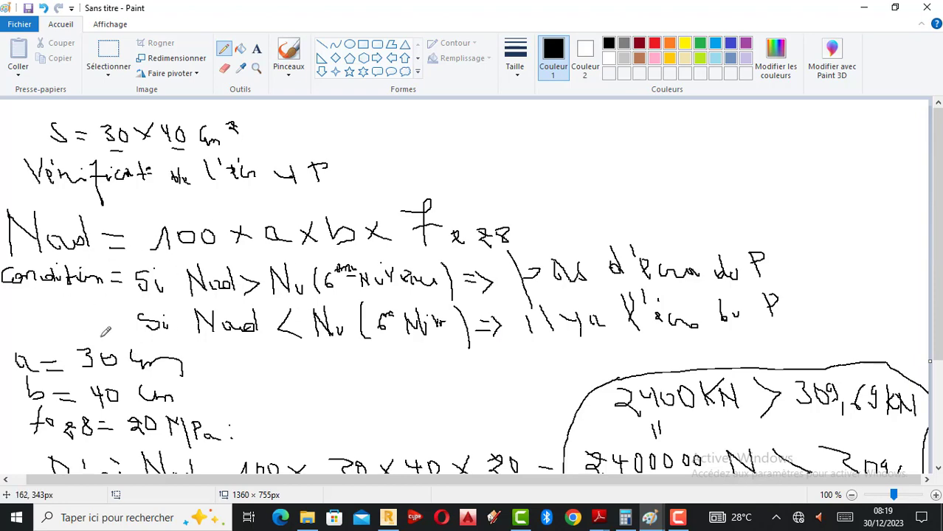
pyautogui.scroll(-4, 450, 380)
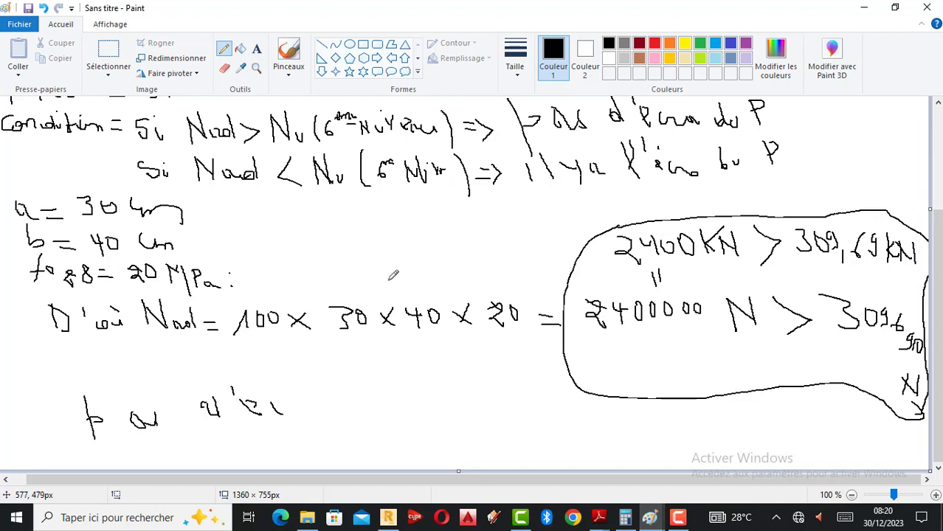
pyautogui.scroll(3, 414, 292)
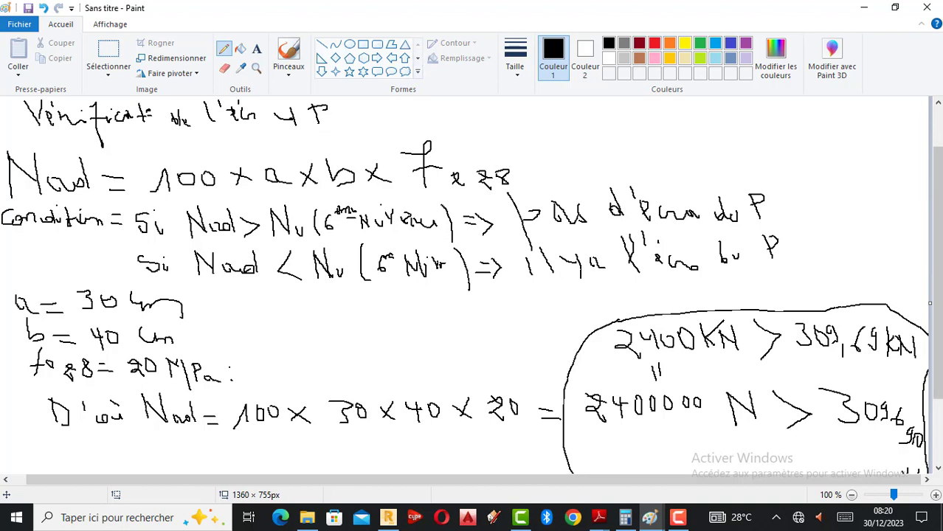
pyautogui.click(865, 8)
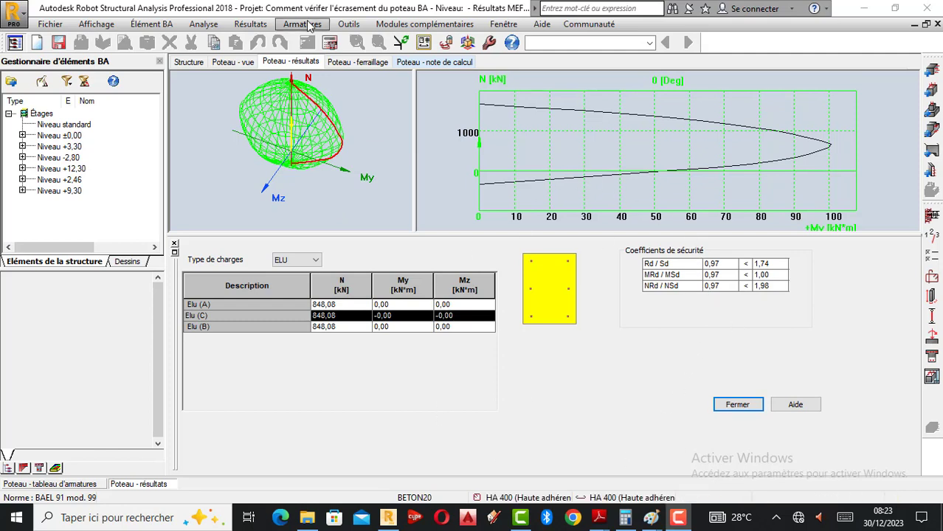
# - Examine the column's geometry, the whole building model in 3D and the column's reinforcement, ending on the column results
pyautogui.click(244, 64)
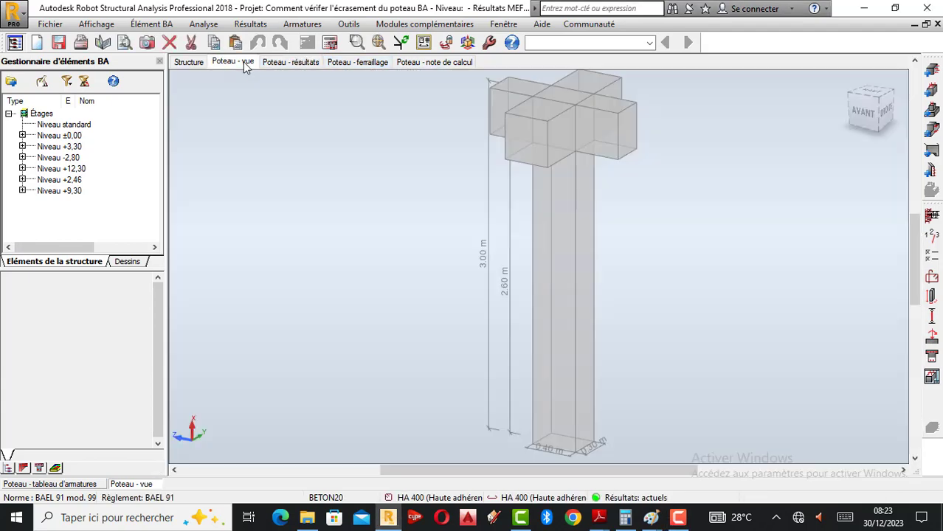
pyautogui.click(189, 63)
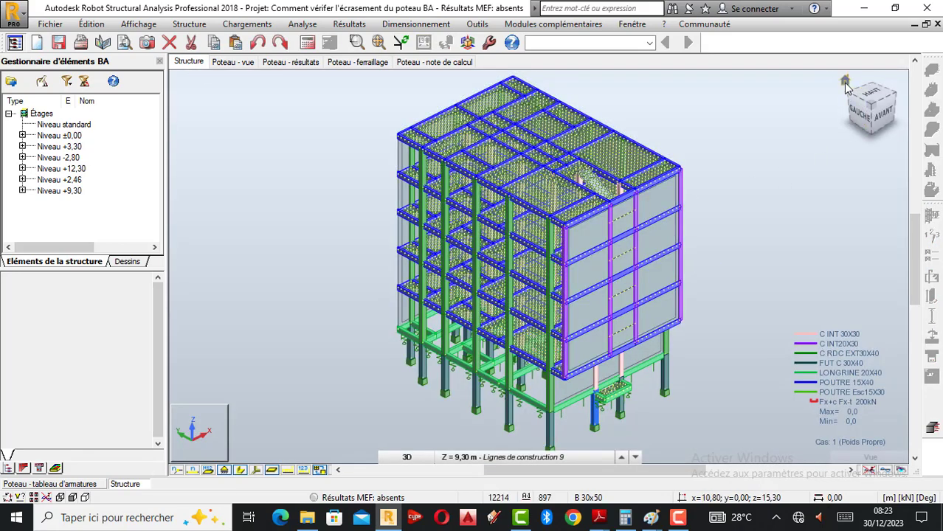
pyautogui.click(848, 86)
pyautogui.keyDown('shift'); pyautogui.moveTo(659, 311); pyautogui.dragTo(745, 316, button='middle'); pyautogui.keyUp('shift')
pyautogui.scroll(-1, 686, 231)
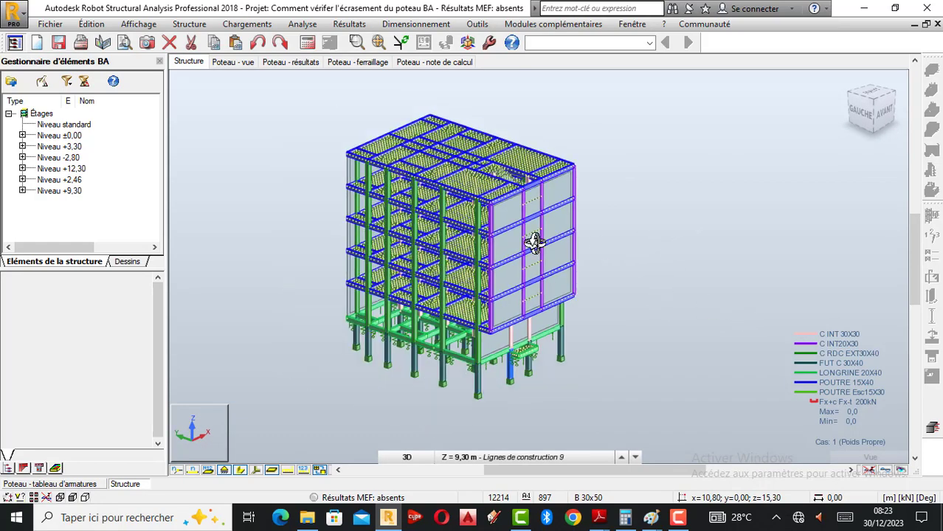
pyautogui.scroll(3, 379, 254)
pyautogui.scroll(-2, 499, 219)
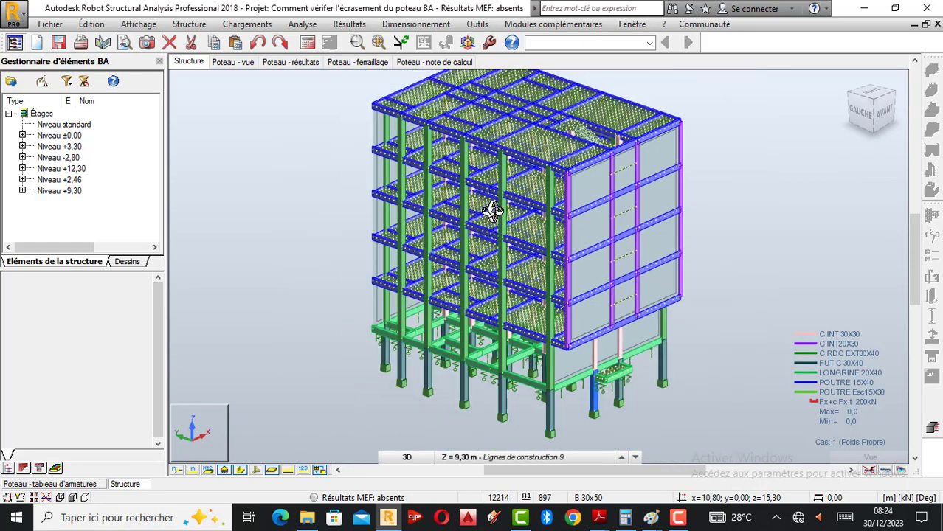
pyautogui.keyDown('shift'); pyautogui.moveTo(489, 210); pyautogui.dragTo(506, 278, button='middle'); pyautogui.keyUp('shift')
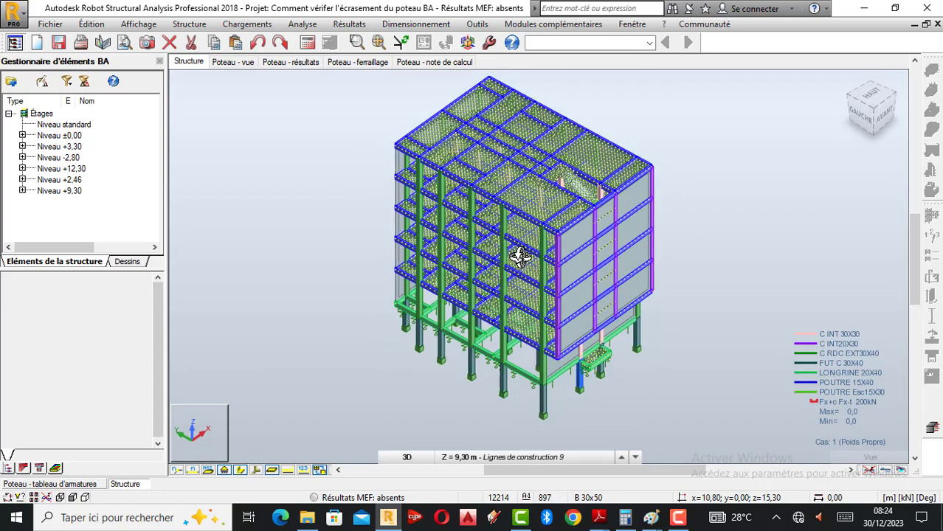
pyautogui.scroll(1, 517, 243)
pyautogui.scroll(-1, 551, 264)
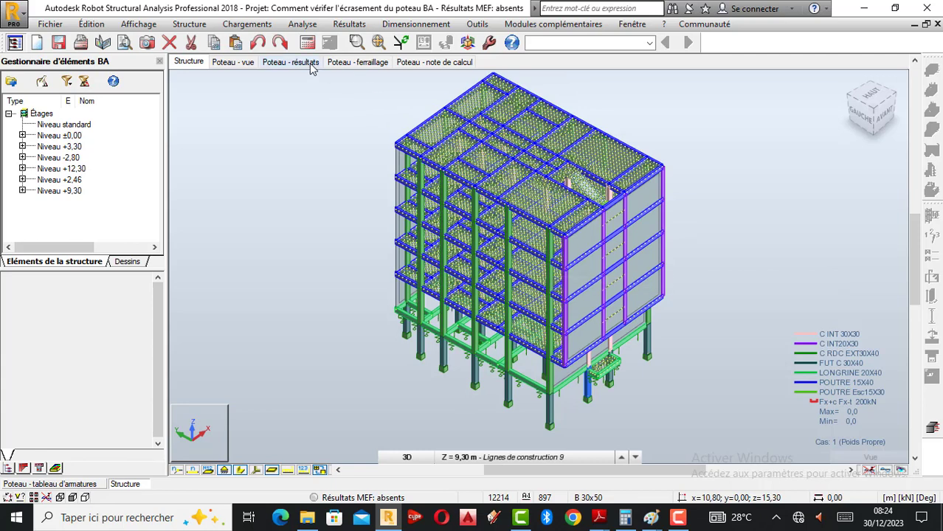
pyautogui.click(342, 64)
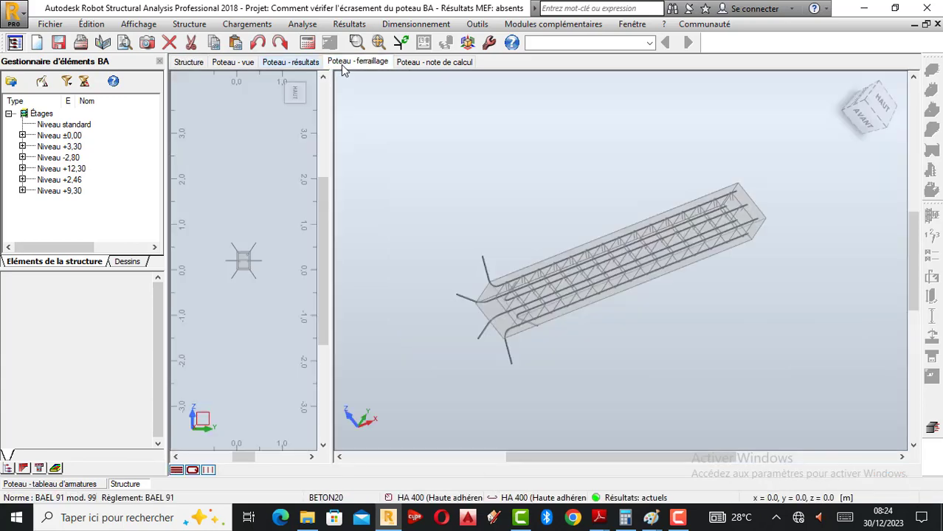
pyautogui.click(299, 67)
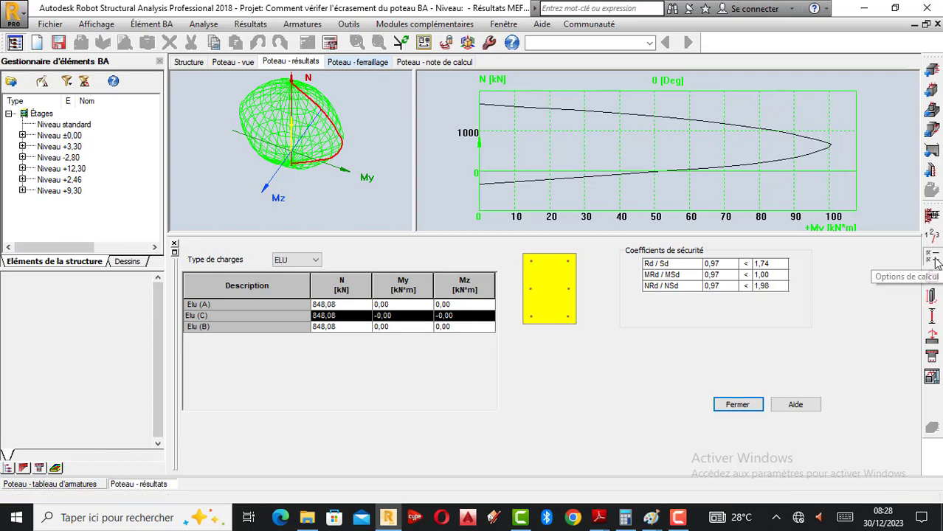
# - Set the compression type to "Avec flexion" in the column's general calculation options
pyautogui.click(932, 260)
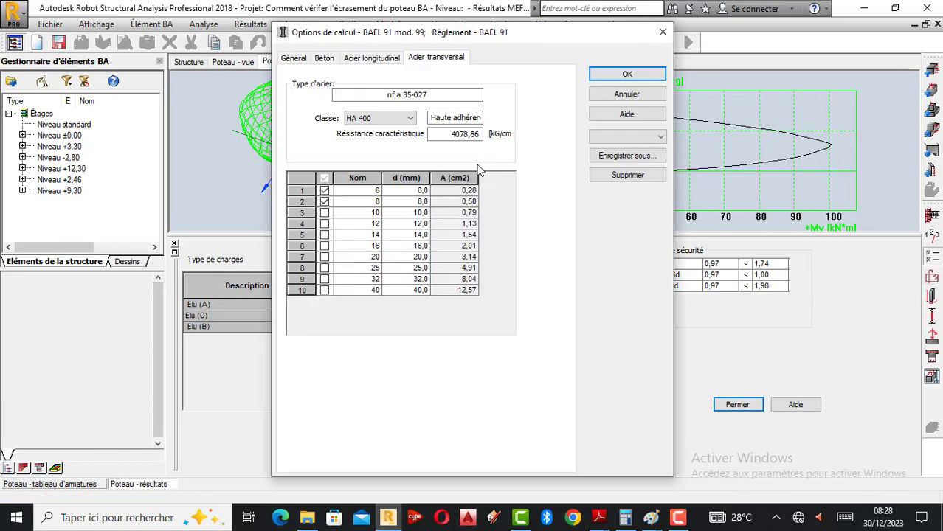
pyautogui.click(293, 60)
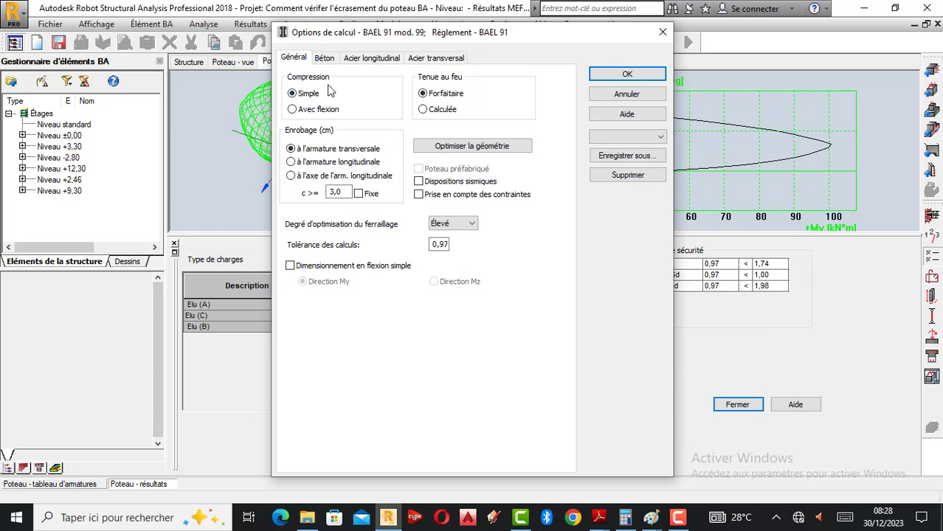
pyautogui.click(294, 111)
pyautogui.click(638, 76)
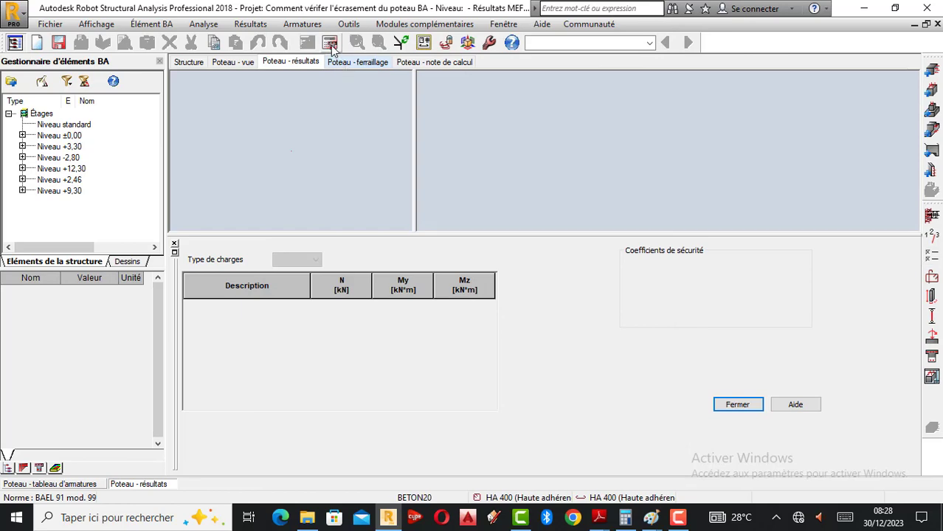
# - Calculate the column with drawings generated for the calculated elements, and return from the drawing to the column results
pyautogui.click(330, 42)
pyautogui.click(358, 264)
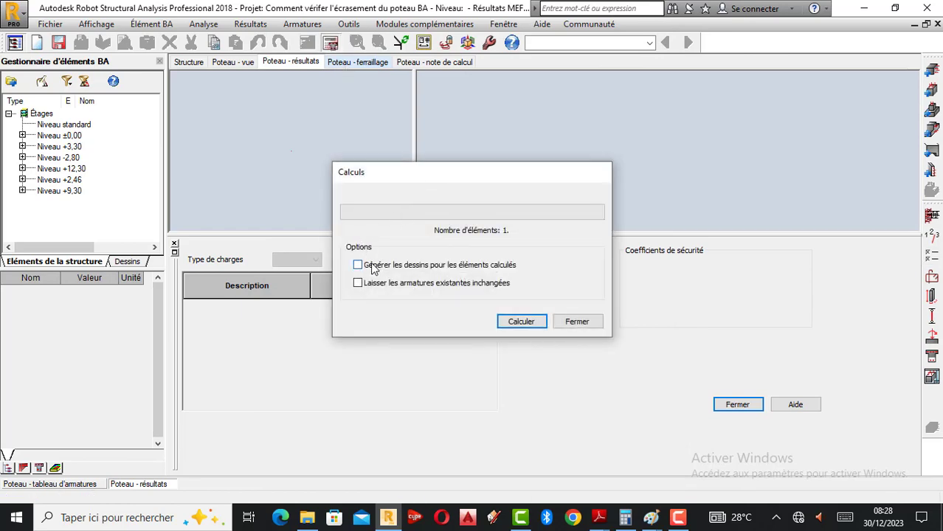
pyautogui.click(531, 323)
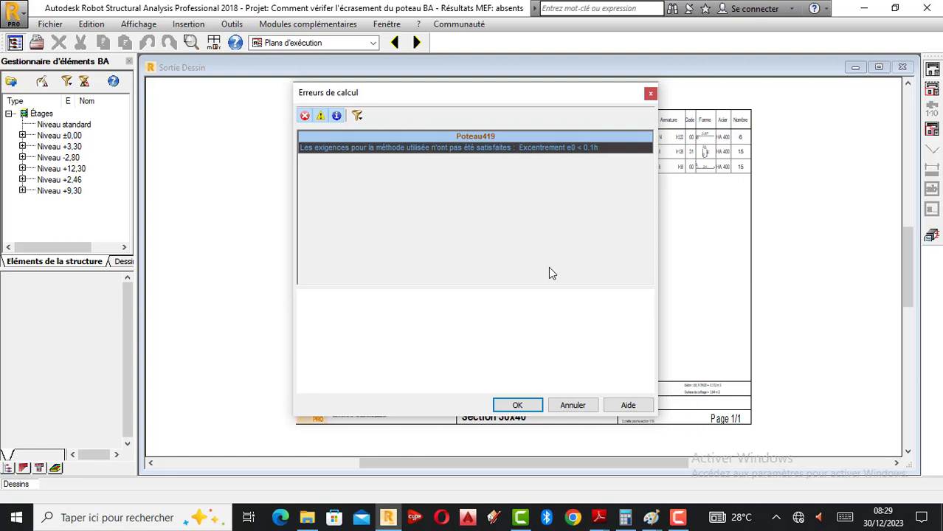
pyautogui.click(529, 406)
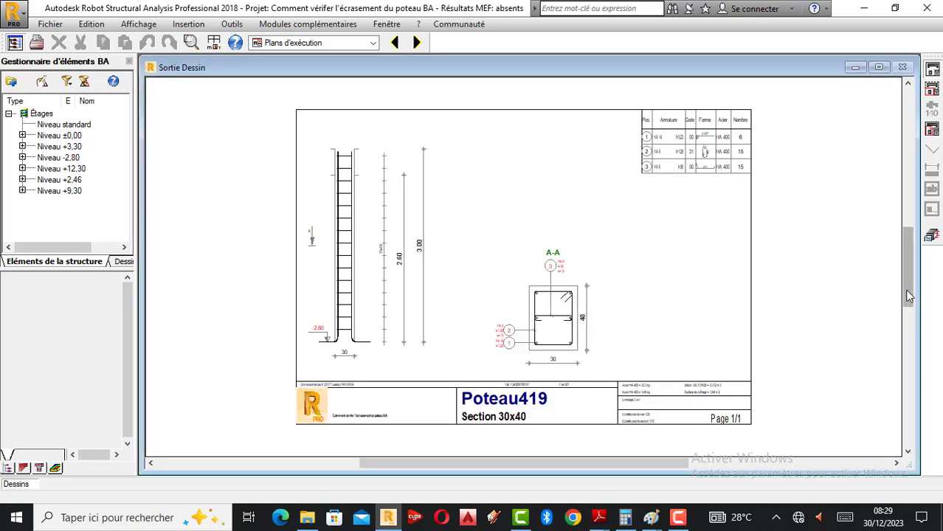
pyautogui.click(932, 238)
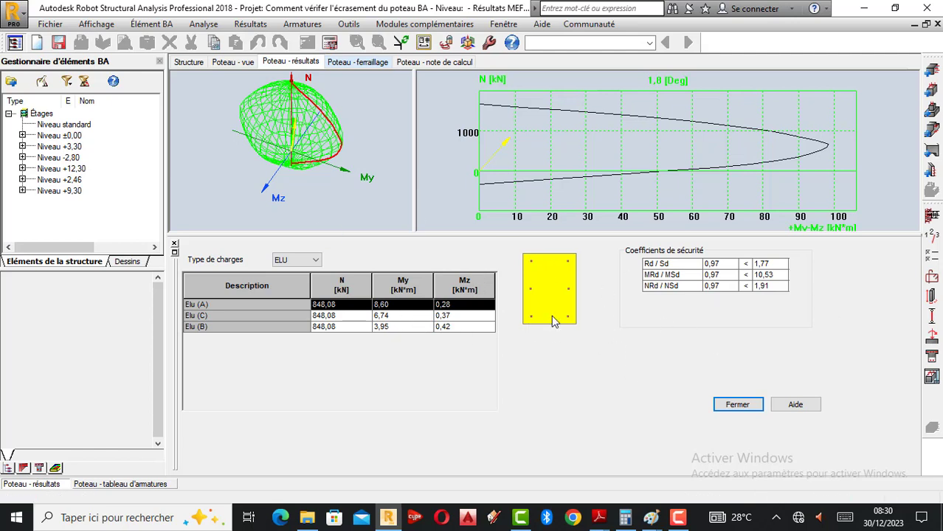
# - Set the compression type back to "Simple" in the column's calculation options
pyautogui.click(932, 255)
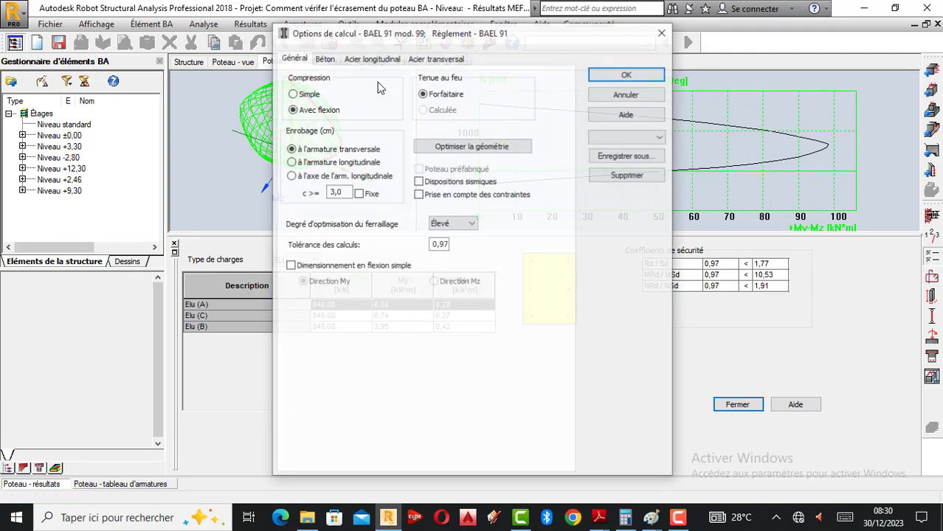
pyautogui.click(293, 93)
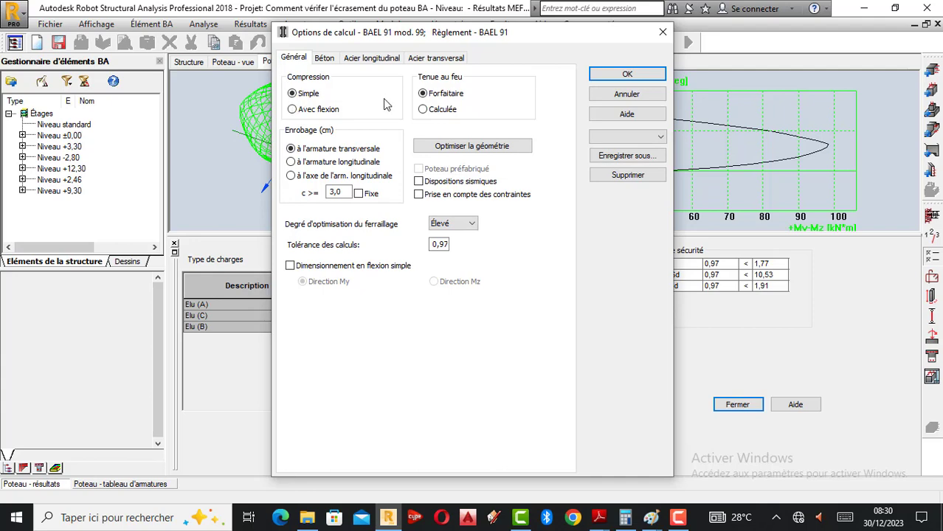
pyautogui.click(619, 92)
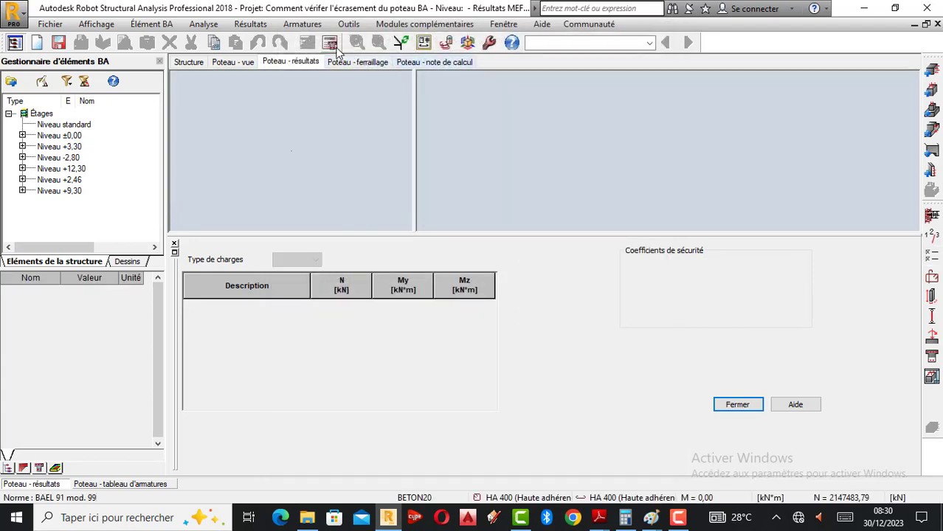
# - Recalculate the column for simple compression with drawing generation kept on, and go back to the column results
pyautogui.click(332, 45)
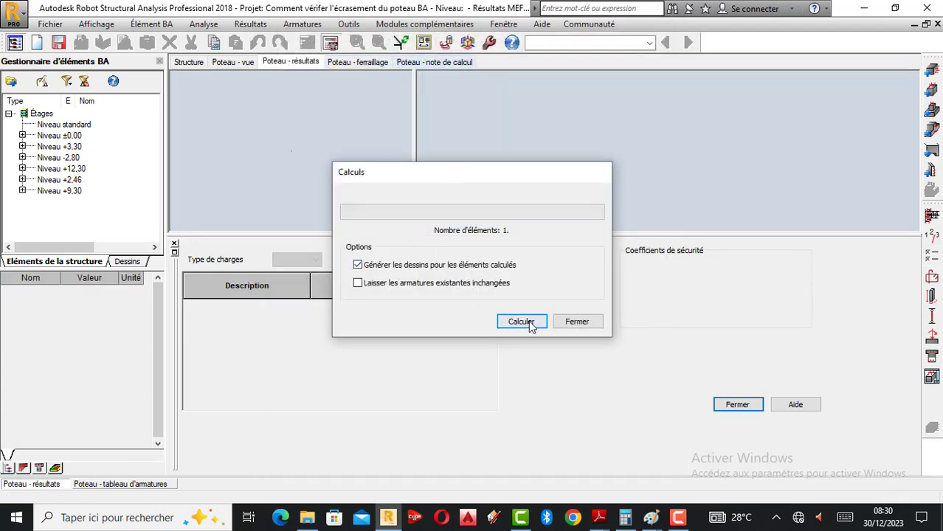
pyautogui.click(529, 324)
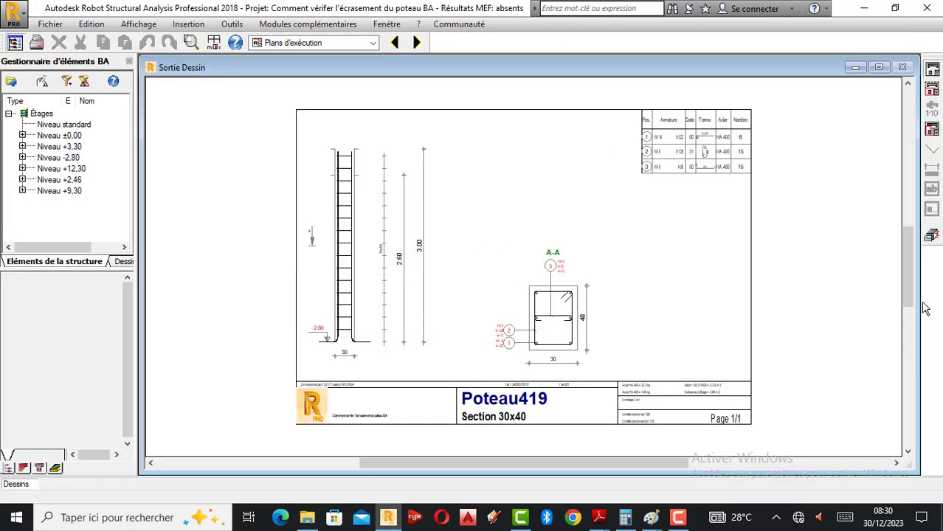
pyautogui.click(931, 234)
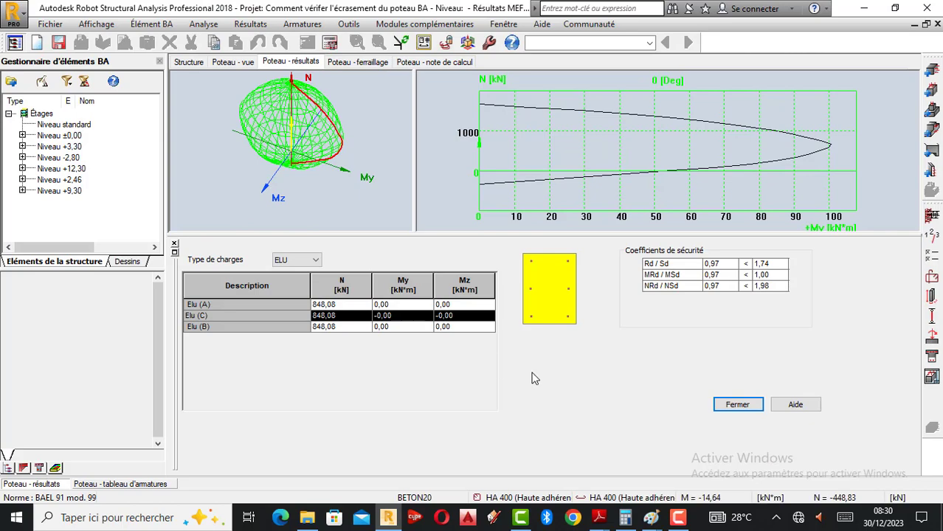
# - Switch to the blank untitled Paint drawing, maximise it and set up the Pencil tool for handwriting
pyautogui.click(648, 525)
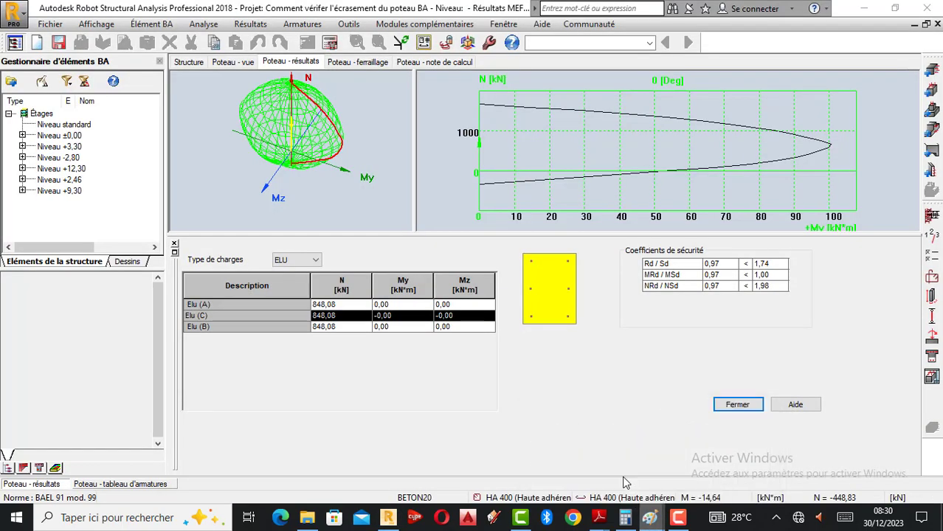
pyautogui.click(622, 476)
pyautogui.moveTo(651, 523)
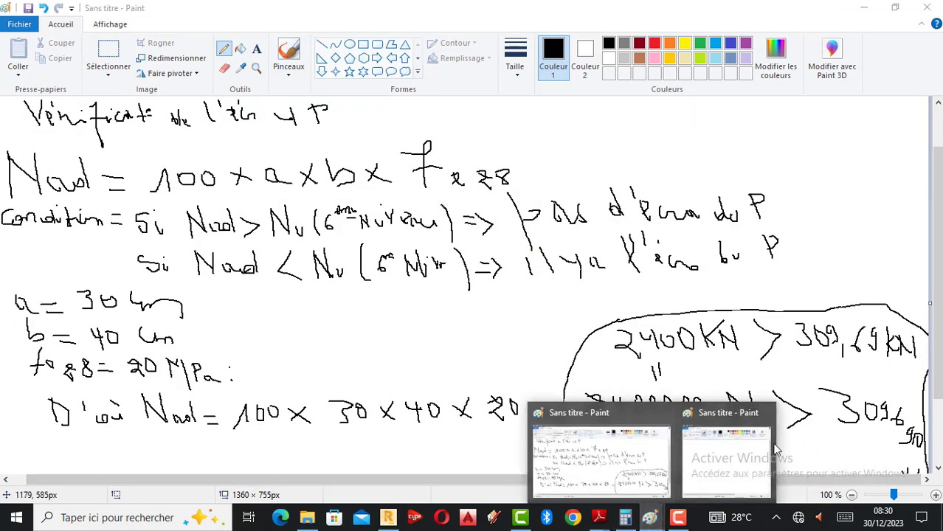
pyautogui.click(727, 454)
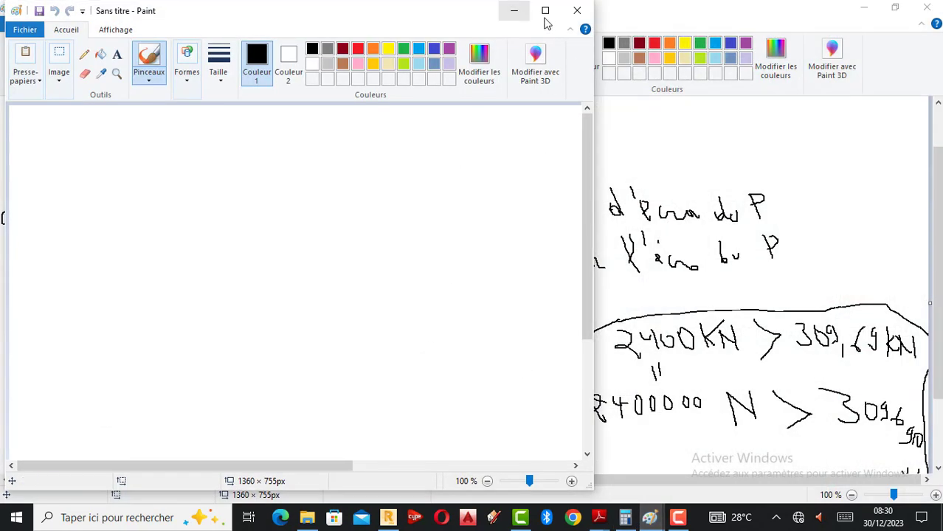
pyautogui.click(545, 10)
pyautogui.click(224, 49)
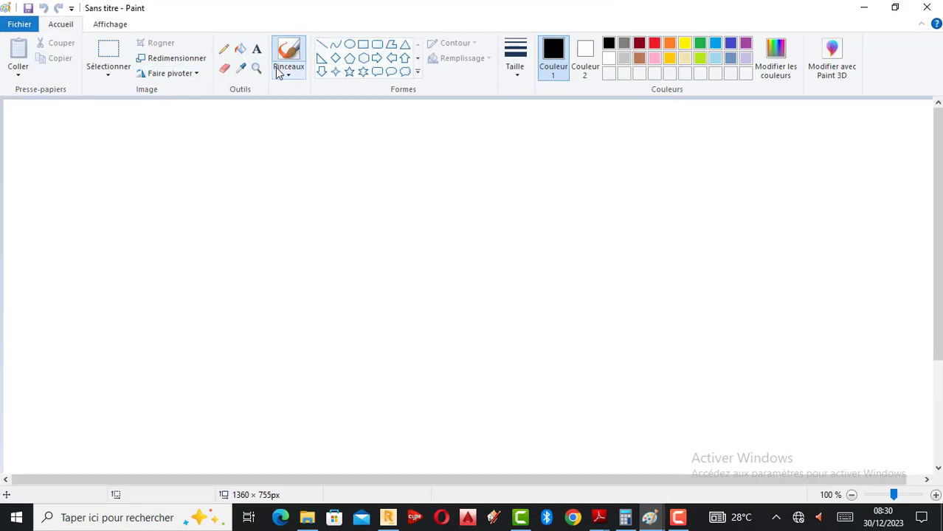
pyautogui.click(510, 65)
pyautogui.click(479, 129)
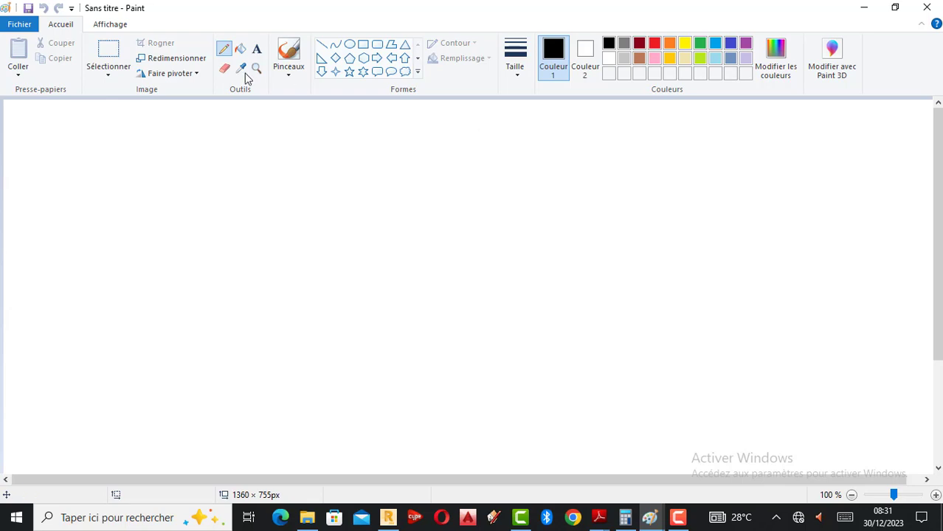
# - Handwrite the heading "Vérification d'écrasement P" near the upper edge of the canvas and underline it
pyautogui.moveTo(75, 116)
pyautogui.mouseDown()
pyautogui.moveTo(109, 141)
pyautogui.moveTo(104, 116)
pyautogui.mouseUp()
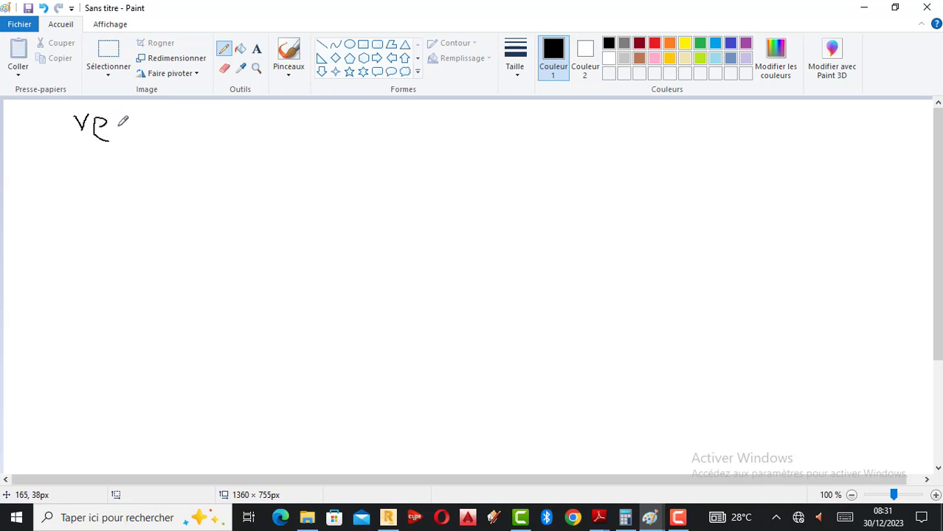
pyautogui.moveTo(116, 108)
pyautogui.mouseDown()
pyautogui.moveTo(130, 116)
pyautogui.moveTo(120, 142)
pyautogui.moveTo(142, 124)
pyautogui.moveTo(113, 130)
pyautogui.moveTo(171, 122)
pyautogui.moveTo(196, 129)
pyautogui.moveTo(209, 118)
pyautogui.moveTo(250, 138)
pyautogui.moveTo(267, 130)
pyautogui.moveTo(279, 138)
pyautogui.moveTo(284, 125)
pyautogui.moveTo(313, 138)
pyautogui.moveTo(320, 123)
pyautogui.moveTo(326, 136)
pyautogui.moveTo(376, 136)
pyautogui.moveTo(382, 115)
pyautogui.moveTo(374, 127)
pyautogui.mouseUp()
pyautogui.click(355, 131)
pyautogui.moveTo(78, 150); pyautogui.dragTo(415, 144)
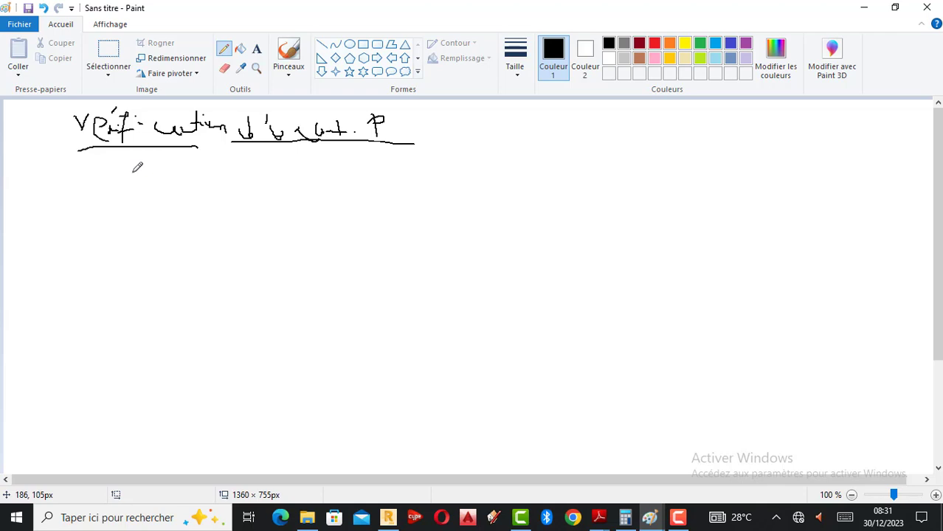
# - Handwrite the first condition "Si e = M/N ≥ b/6 => C. Composée" beneath the underlined heading
pyautogui.moveTo(40, 168)
pyautogui.mouseDown()
pyautogui.moveTo(77, 180)
pyautogui.moveTo(113, 180)
pyautogui.moveTo(108, 172)
pyautogui.mouseUp()
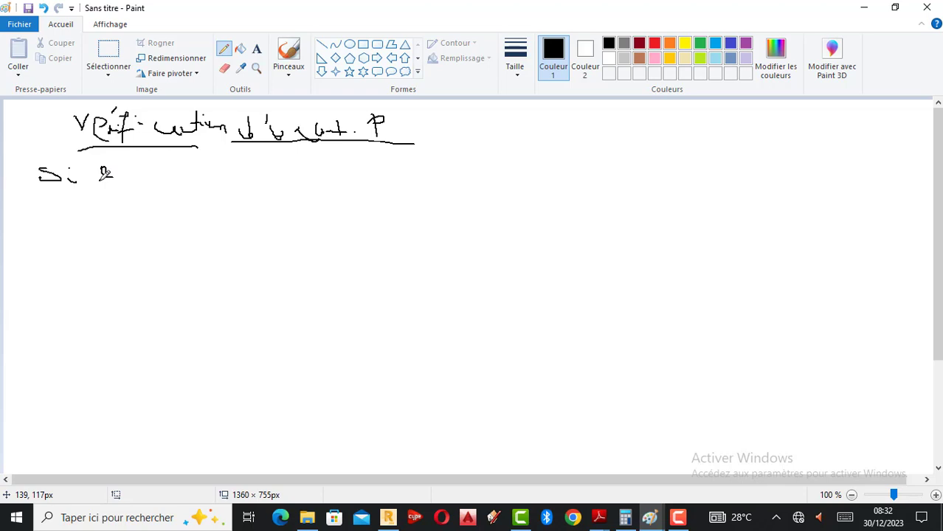
pyautogui.moveTo(124, 175)
pyautogui.mouseDown()
pyautogui.moveTo(153, 166)
pyautogui.moveTo(152, 177)
pyautogui.moveTo(166, 156)
pyautogui.moveTo(169, 179)
pyautogui.moveTo(199, 181)
pyautogui.moveTo(155, 210)
pyautogui.moveTo(164, 198)
pyautogui.moveTo(167, 207)
pyautogui.mouseUp()
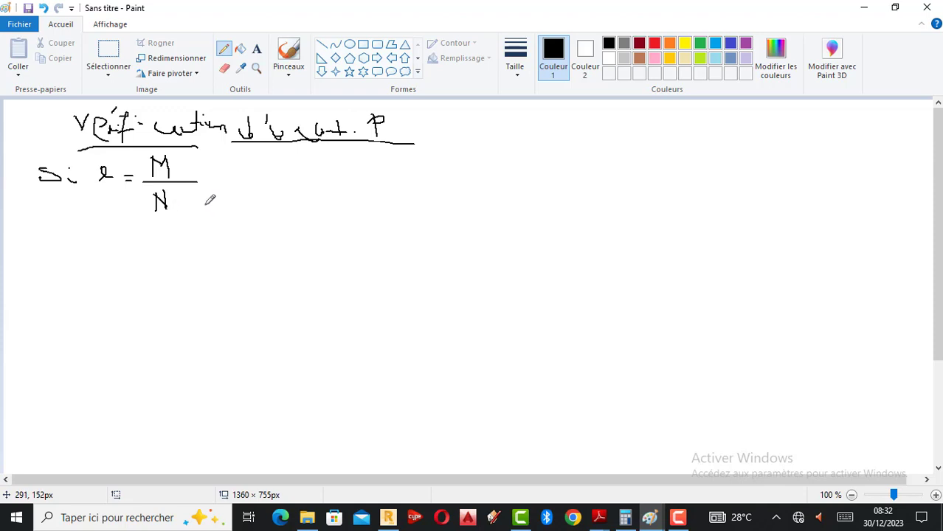
pyautogui.moveTo(207, 171)
pyautogui.mouseDown()
pyautogui.moveTo(220, 178)
pyautogui.moveTo(212, 196)
pyautogui.moveTo(222, 181)
pyautogui.moveTo(220, 193)
pyautogui.mouseUp()
pyautogui.moveTo(249, 153)
pyautogui.mouseDown()
pyautogui.moveTo(260, 173)
pyautogui.moveTo(250, 172)
pyautogui.moveTo(277, 181)
pyautogui.moveTo(263, 208)
pyautogui.moveTo(258, 198)
pyautogui.mouseUp()
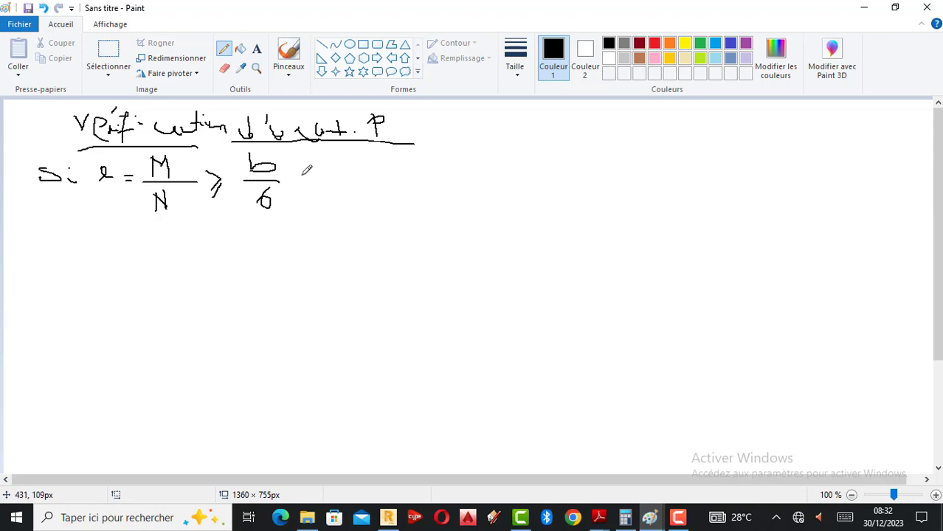
pyautogui.moveTo(299, 174); pyautogui.dragTo(313, 177)
pyautogui.moveTo(330, 180); pyautogui.dragTo(317, 186)
pyautogui.moveTo(366, 159)
pyautogui.mouseDown()
pyautogui.moveTo(347, 183)
pyautogui.moveTo(367, 184)
pyautogui.mouseUp()
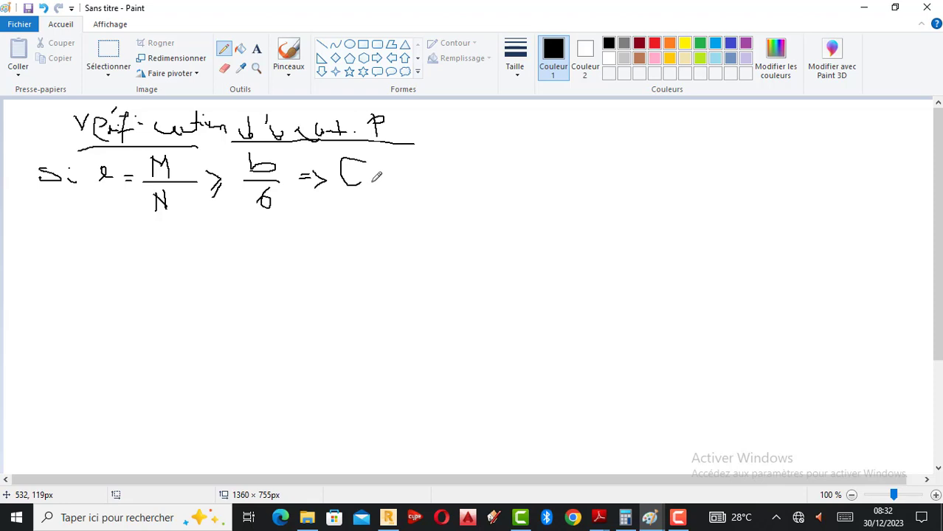
pyautogui.click(373, 180)
pyautogui.moveTo(406, 159)
pyautogui.mouseDown()
pyautogui.moveTo(403, 176)
pyautogui.moveTo(422, 163)
pyautogui.moveTo(443, 174)
pyautogui.moveTo(451, 164)
pyautogui.moveTo(453, 180)
pyautogui.moveTo(478, 155)
pyautogui.moveTo(494, 168)
pyautogui.mouseUp()
pyautogui.click(483, 145)
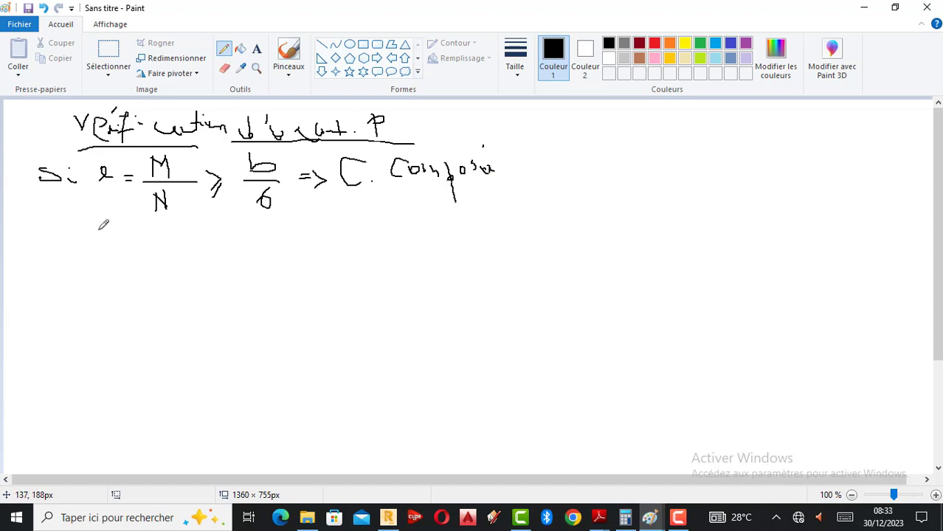
# - Handwrite the second condition "si e = M/N ≤ b/6 => C. S" on the line below the first condition
pyautogui.moveTo(52, 220)
pyautogui.mouseDown()
pyautogui.moveTo(58, 235)
pyautogui.moveTo(107, 222)
pyautogui.moveTo(109, 236)
pyautogui.moveTo(137, 236)
pyautogui.moveTo(174, 219)
pyautogui.moveTo(179, 236)
pyautogui.moveTo(197, 242)
pyautogui.moveTo(164, 264)
pyautogui.moveTo(183, 266)
pyautogui.moveTo(185, 253)
pyautogui.mouseUp()
pyautogui.click(67, 221)
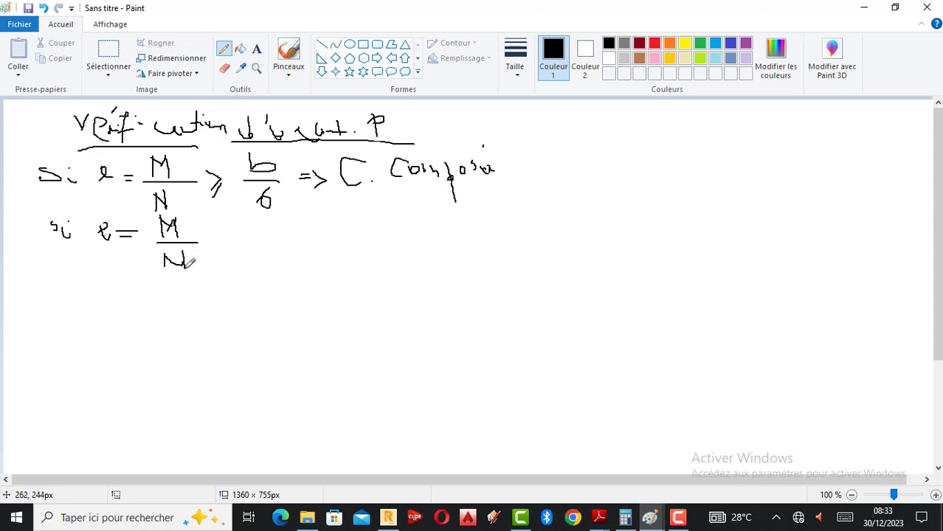
pyautogui.click(215, 236)
pyautogui.moveTo(240, 224)
pyautogui.mouseDown()
pyautogui.moveTo(219, 235)
pyautogui.moveTo(250, 253)
pyautogui.mouseUp()
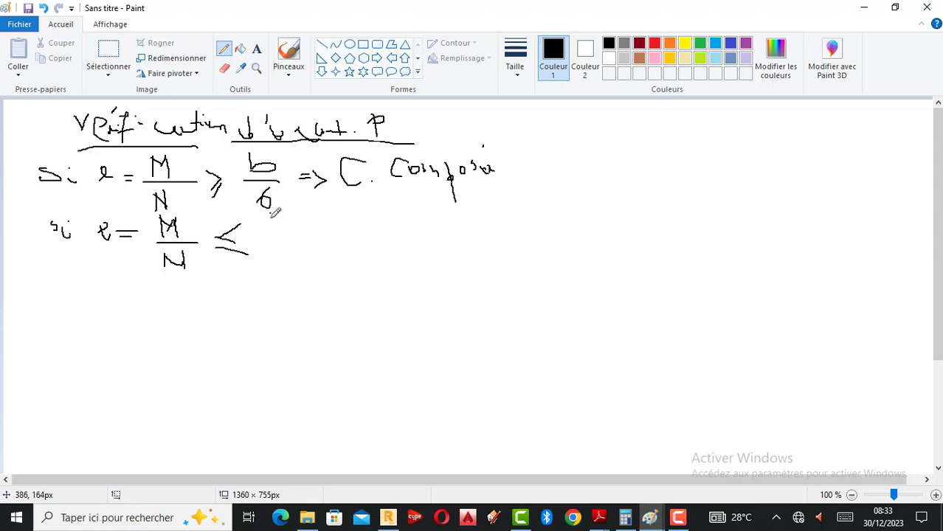
pyautogui.moveTo(270, 214)
pyautogui.mouseDown()
pyautogui.moveTo(270, 232)
pyautogui.moveTo(291, 237)
pyautogui.moveTo(270, 257)
pyautogui.moveTo(334, 234)
pyautogui.mouseUp()
pyautogui.moveTo(333, 234); pyautogui.dragTo(325, 239)
pyautogui.moveTo(371, 215)
pyautogui.mouseDown()
pyautogui.moveTo(360, 224)
pyautogui.moveTo(371, 232)
pyautogui.mouseUp()
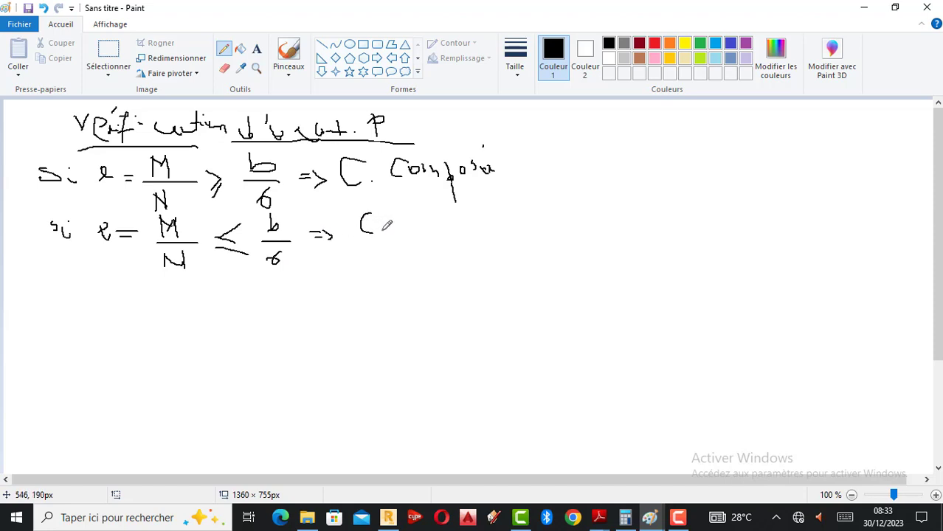
pyautogui.click(383, 229)
pyautogui.moveTo(410, 215)
pyautogui.mouseDown()
pyautogui.moveTo(438, 230)
pyautogui.moveTo(406, 232)
pyautogui.mouseUp()
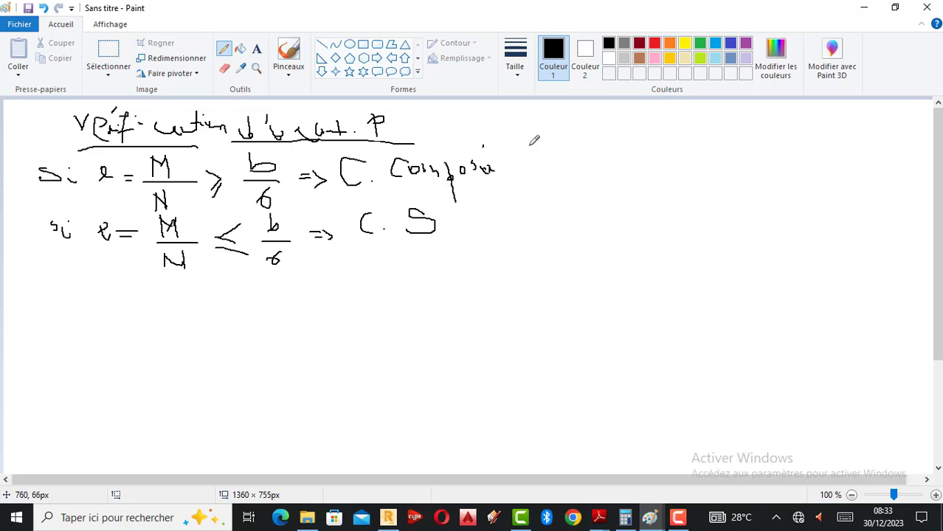
# - Add "(N+M)" after the composite compression case and "(N)" after the simple compression case
pyautogui.moveTo(526, 145); pyautogui.dragTo(519, 188)
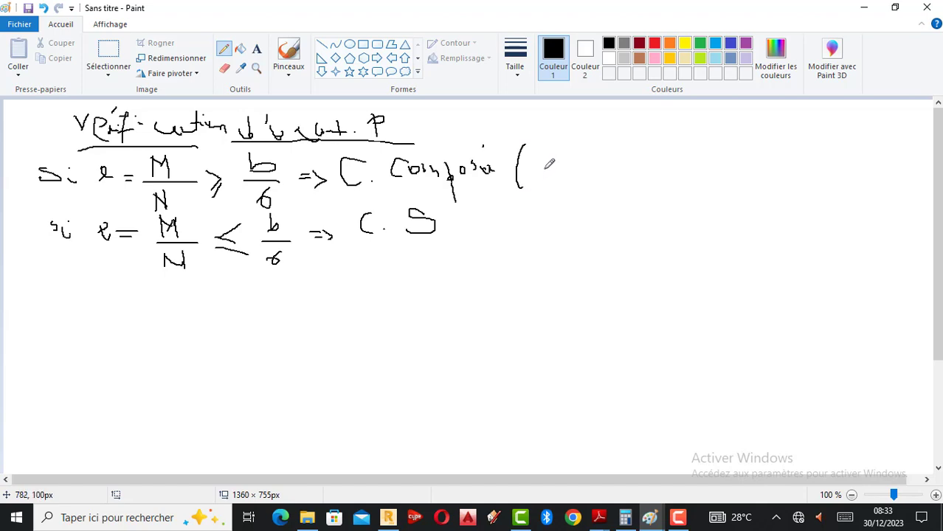
pyautogui.moveTo(533, 148); pyautogui.dragTo(533, 181)
pyautogui.moveTo(533, 148)
pyautogui.mouseDown()
pyautogui.moveTo(546, 176)
pyautogui.moveTo(590, 168)
pyautogui.moveTo(624, 179)
pyautogui.mouseUp()
pyautogui.moveTo(642, 143); pyautogui.dragTo(666, 196)
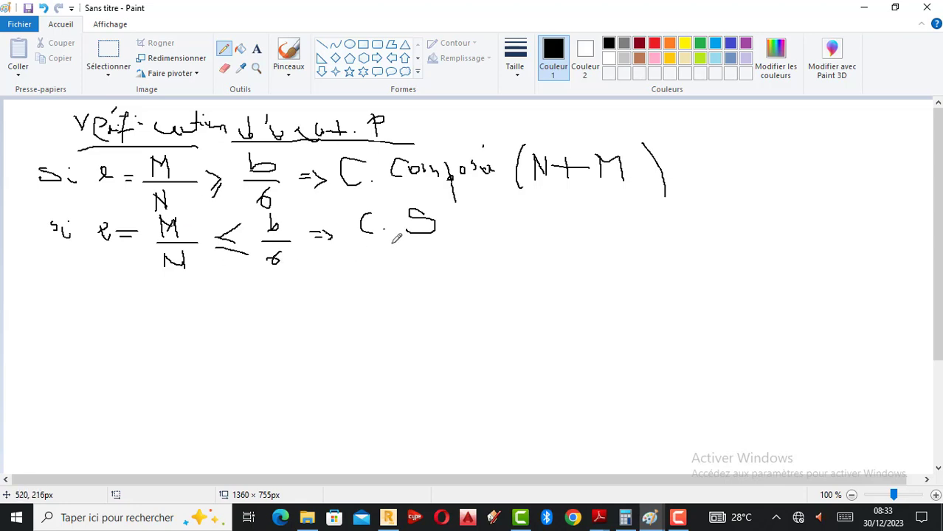
pyautogui.moveTo(472, 211)
pyautogui.mouseDown()
pyautogui.moveTo(469, 241)
pyautogui.moveTo(521, 237)
pyautogui.moveTo(515, 232)
pyautogui.moveTo(548, 254)
pyautogui.mouseUp()
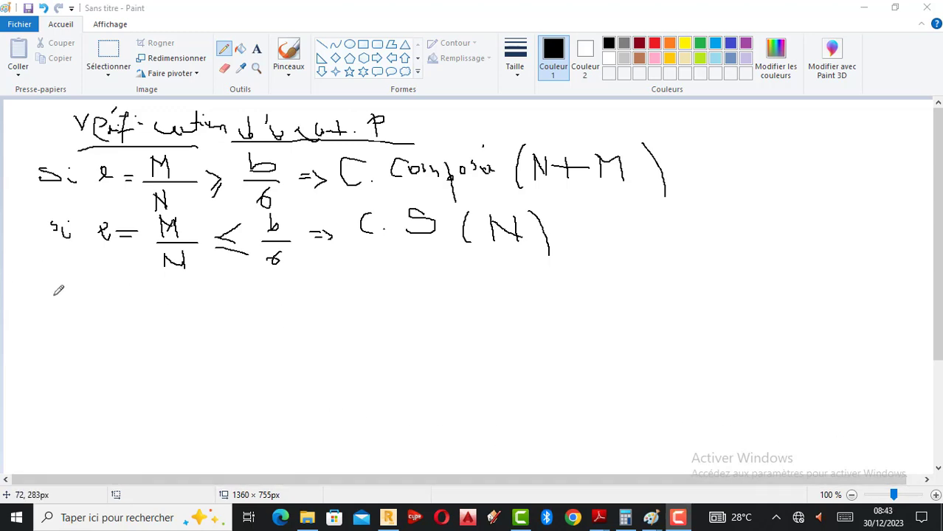
# - Handwrite the line "P hyp : Mmax =" below the two conditions, leaving its value blank
pyautogui.moveTo(52, 292)
pyautogui.mouseDown()
pyautogui.moveTo(53, 310)
pyautogui.moveTo(44, 284)
pyautogui.moveTo(66, 281)
pyautogui.moveTo(56, 295)
pyautogui.mouseUp()
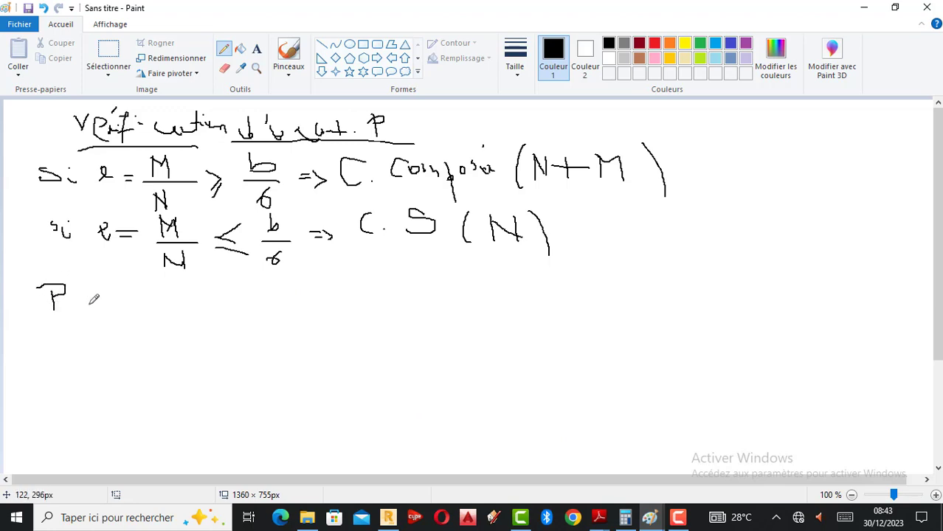
pyautogui.moveTo(85, 287)
pyautogui.mouseDown()
pyautogui.moveTo(85, 308)
pyautogui.moveTo(88, 298)
pyautogui.moveTo(104, 330)
pyautogui.moveTo(128, 292)
pyautogui.moveTo(134, 305)
pyautogui.mouseUp()
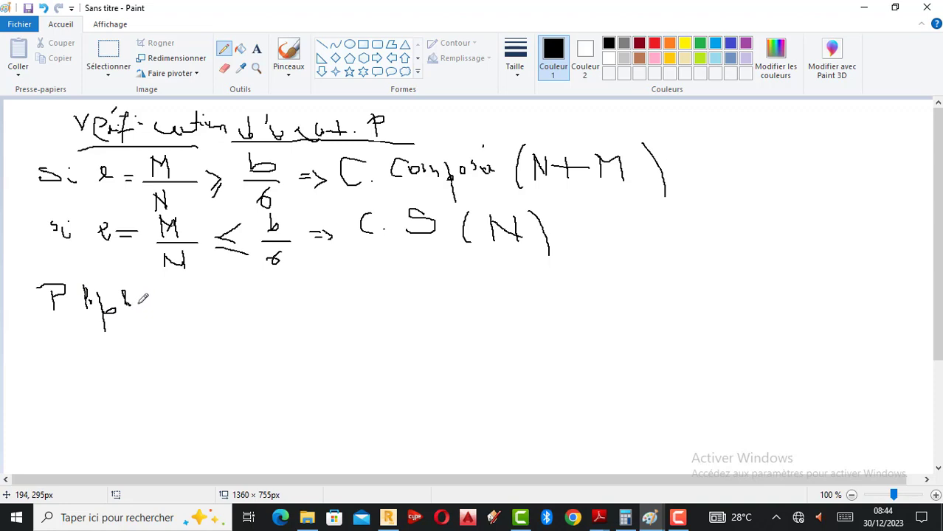
pyautogui.click(153, 298)
pyautogui.click(150, 310)
pyautogui.moveTo(181, 292)
pyautogui.mouseDown()
pyautogui.moveTo(189, 321)
pyautogui.moveTo(201, 296)
pyautogui.moveTo(220, 315)
pyautogui.moveTo(227, 301)
pyautogui.moveTo(241, 314)
pyautogui.moveTo(267, 301)
pyautogui.moveTo(271, 317)
pyautogui.mouseUp()
pyautogui.moveTo(270, 302); pyautogui.dragTo(265, 315)
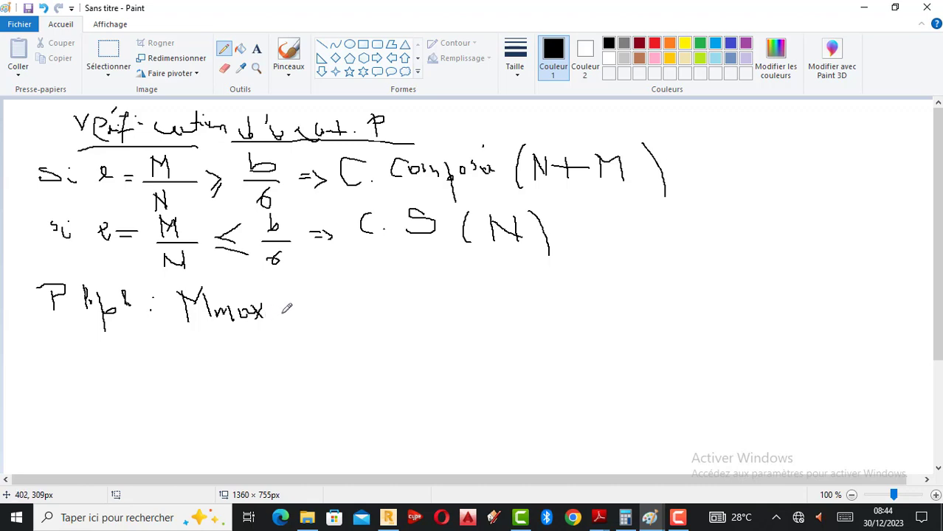
pyautogui.moveTo(280, 316); pyautogui.dragTo(289, 315)
pyautogui.moveTo(281, 322); pyautogui.dragTo(290, 321)
# - Handwrite a second labelled line ending in "Nmax =" beneath the Mmax line
pyautogui.moveTo(65, 336)
pyautogui.mouseDown()
pyautogui.moveTo(65, 363)
pyautogui.moveTo(64, 338)
pyautogui.moveTo(107, 366)
pyautogui.moveTo(123, 359)
pyautogui.mouseUp()
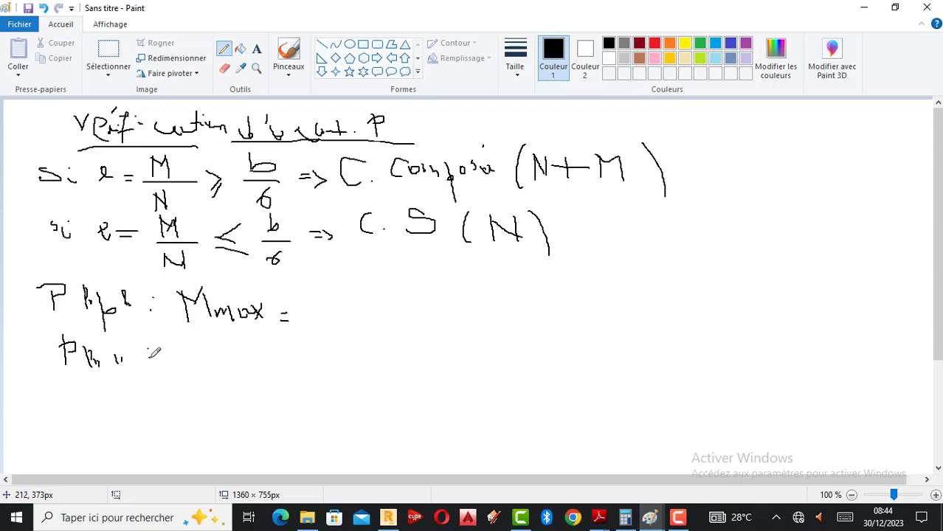
pyautogui.moveTo(176, 339)
pyautogui.mouseDown()
pyautogui.moveTo(176, 365)
pyautogui.moveTo(181, 345)
pyautogui.moveTo(219, 371)
pyautogui.moveTo(260, 365)
pyautogui.mouseUp()
pyautogui.moveTo(250, 370); pyautogui.dragTo(262, 369)
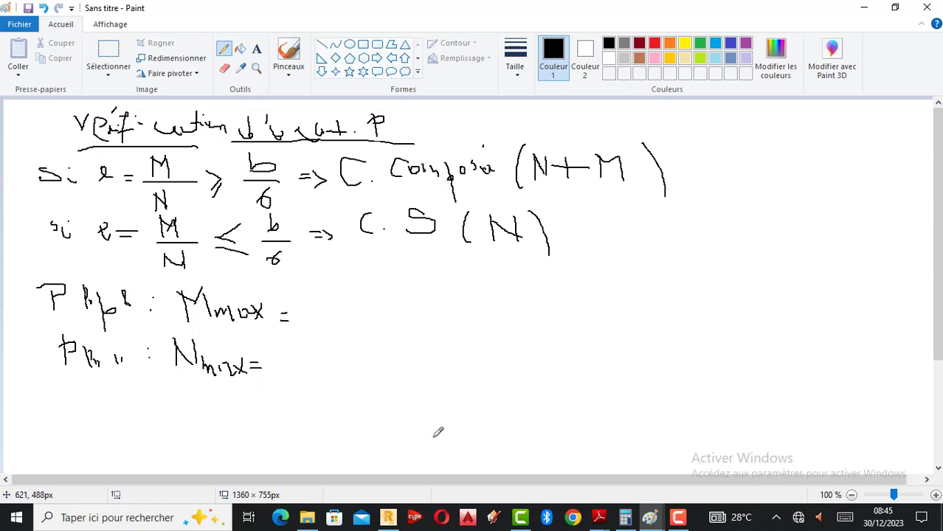
# - Switch to the other Paint drawing to read the axial force in the crushing check, and bring up Calculator
pyautogui.click(649, 517)
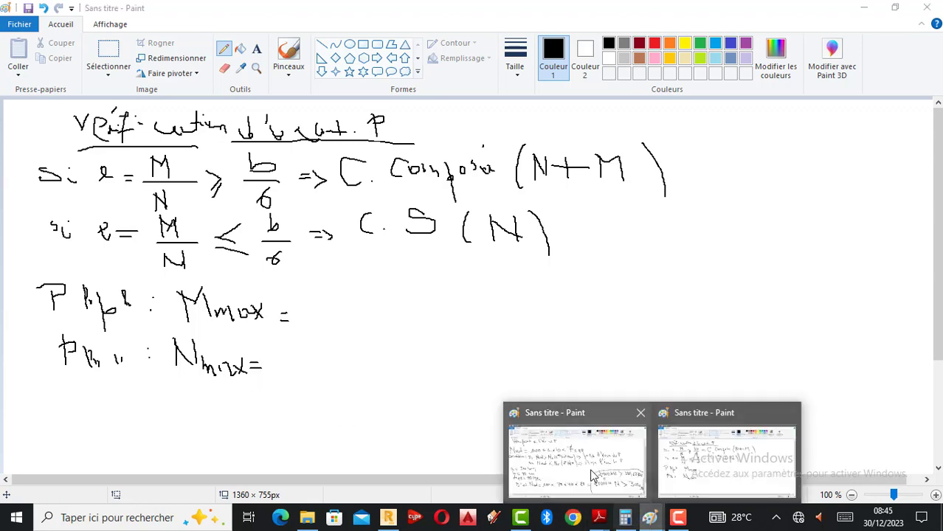
pyautogui.click(593, 476)
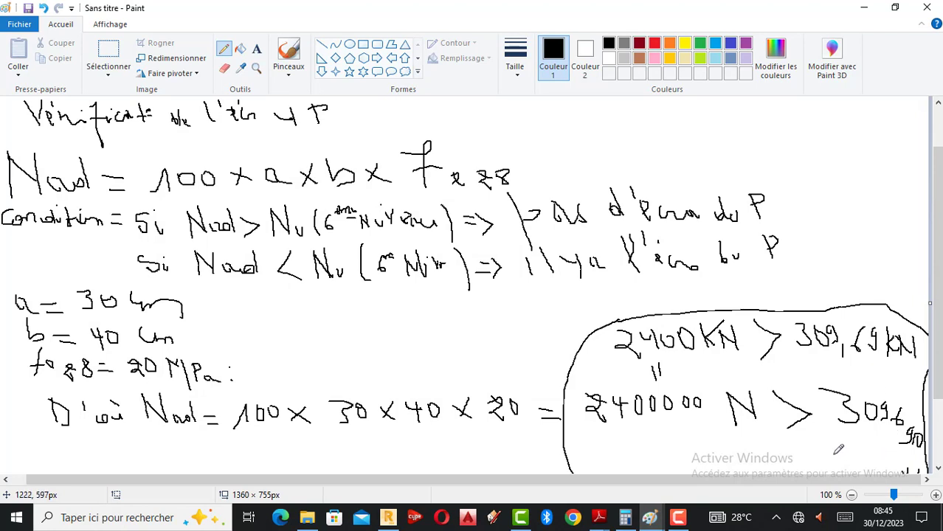
pyautogui.click(625, 517)
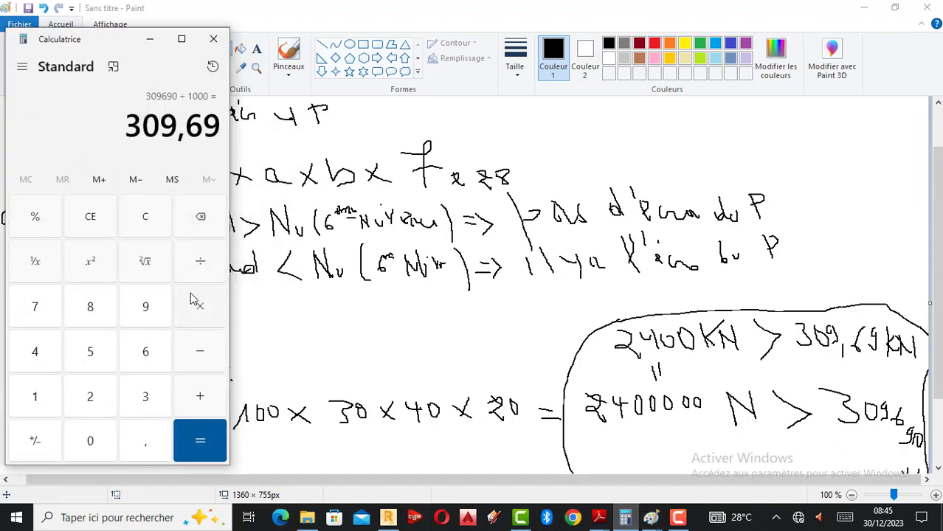
pyautogui.click(210, 317)
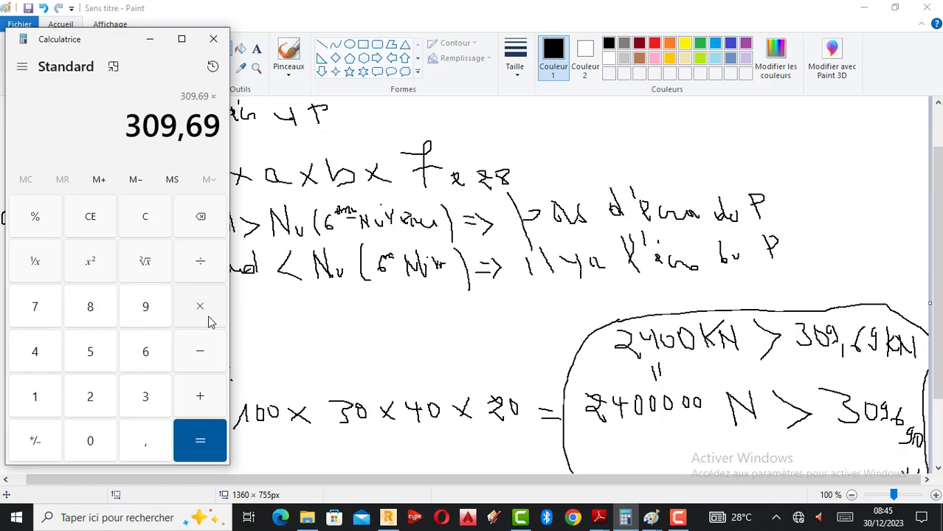
pyautogui.click(204, 446)
pyautogui.click(145, 220)
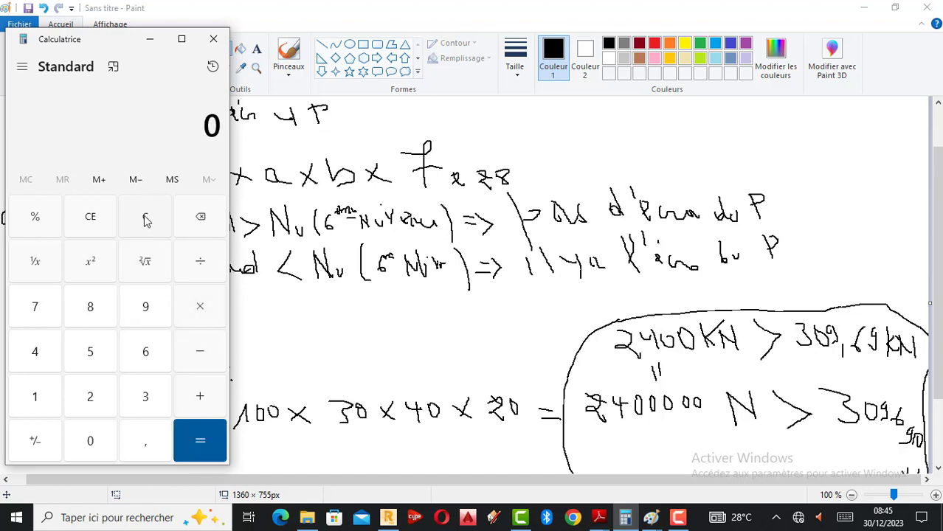
# - Convert the axial force to newtons by calculating 309,69 × 1000
pyautogui.click(146, 398)
pyautogui.click(95, 436)
pyautogui.click(145, 307)
pyautogui.click(148, 440)
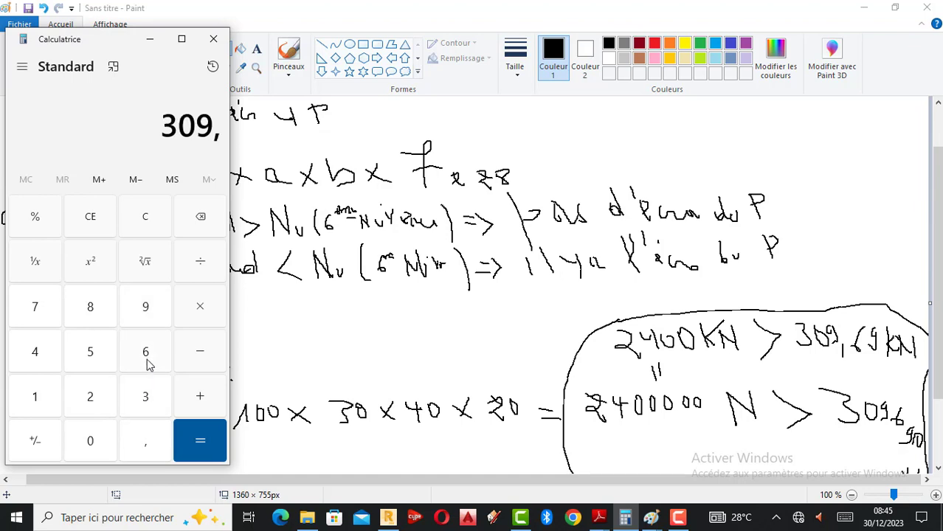
pyautogui.click(148, 353)
pyautogui.click(151, 308)
pyautogui.click(198, 312)
pyautogui.click(42, 404)
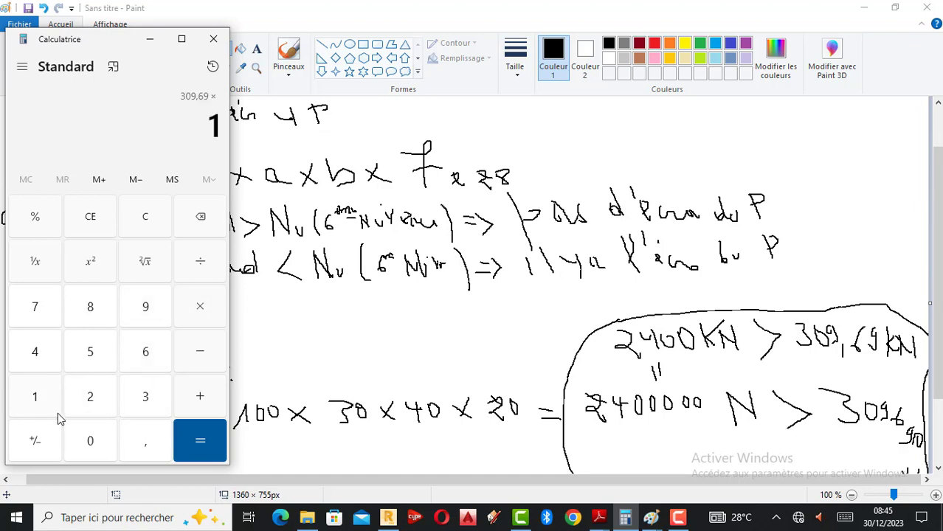
pyautogui.doubleClick(99, 442)
pyautogui.click(96, 443)
pyautogui.click(216, 447)
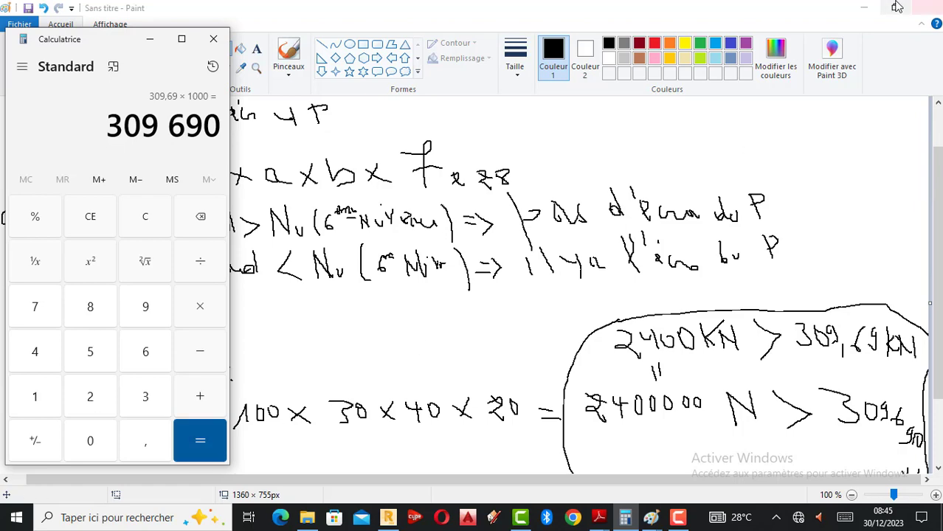
# - Return to the eccentricity drawing in Paint and handwrite "309690 N" as the value of Nmax
pyautogui.click(862, 9)
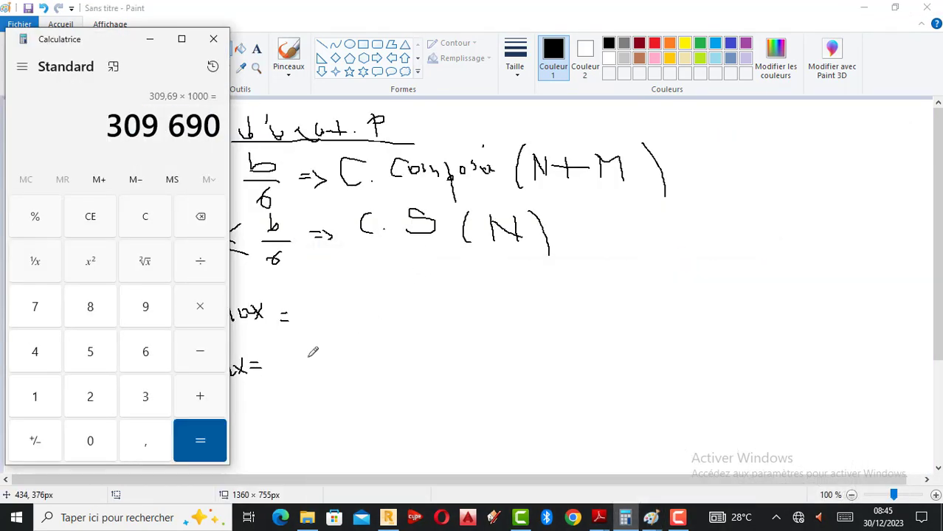
pyautogui.click(289, 343)
pyautogui.moveTo(276, 354)
pyautogui.mouseDown()
pyautogui.moveTo(295, 365)
pyautogui.moveTo(280, 372)
pyautogui.moveTo(316, 354)
pyautogui.moveTo(357, 369)
pyautogui.moveTo(391, 354)
pyautogui.mouseUp()
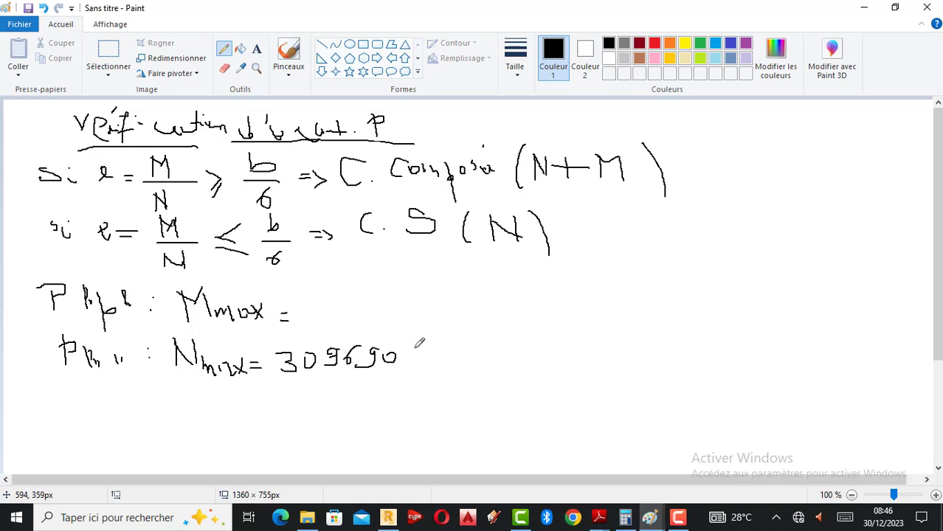
pyautogui.moveTo(415, 363)
pyautogui.mouseDown()
pyautogui.moveTo(416, 349)
pyautogui.moveTo(436, 361)
pyautogui.mouseUp()
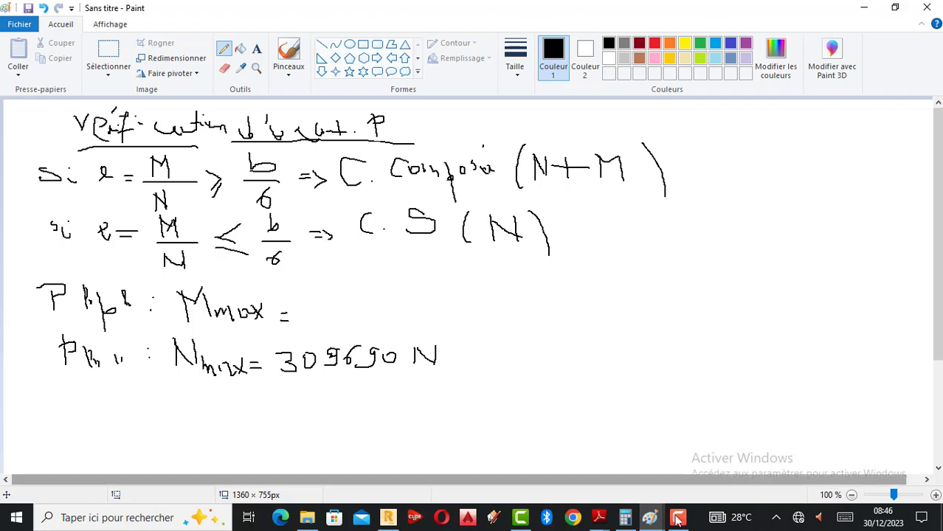
pyautogui.moveTo(645, 520)
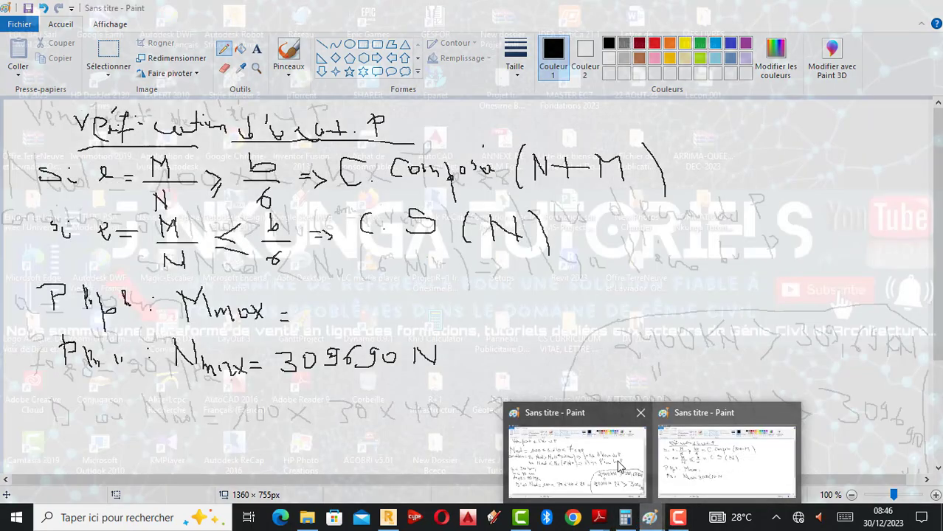
pyautogui.moveTo(619, 466)
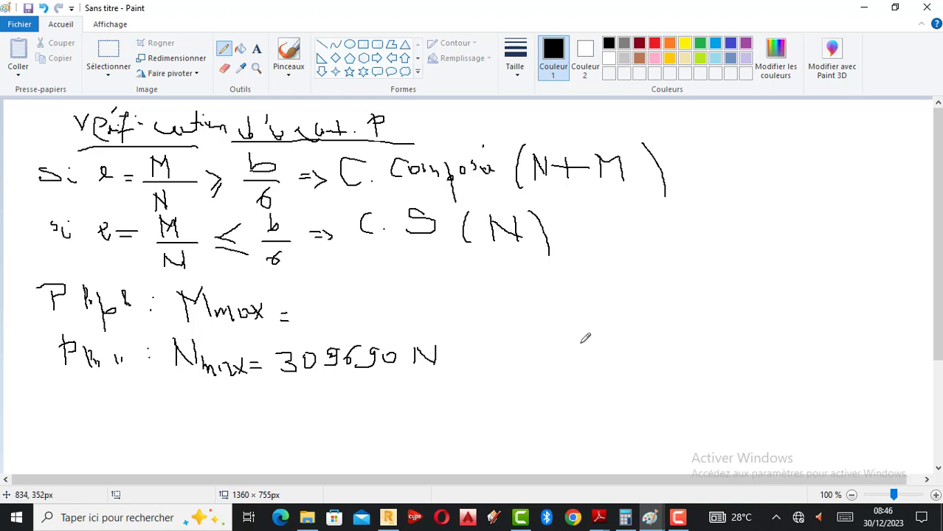
# - Handwrite the starred sub-heading "D l'exc" below the Nmax line and underline it
pyautogui.scroll(-3, 449, 333)
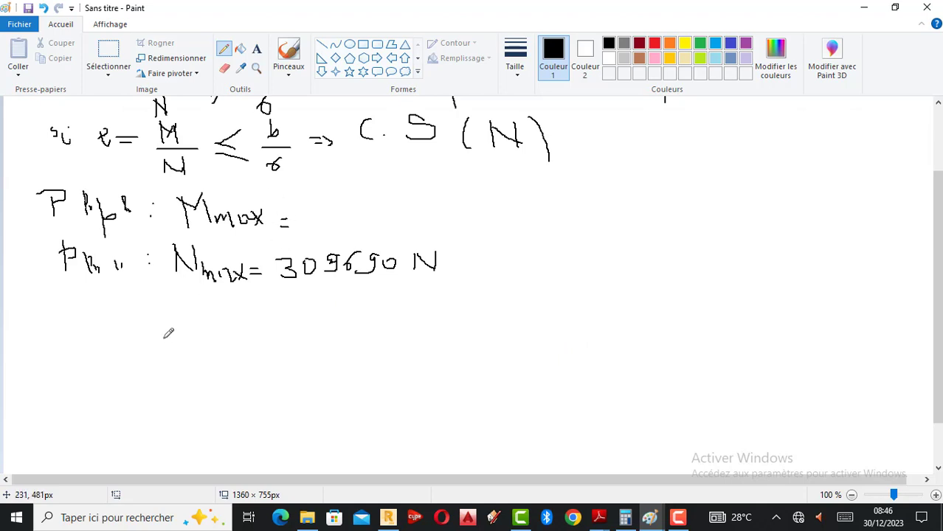
pyautogui.moveTo(76, 303)
pyautogui.mouseDown()
pyautogui.moveTo(76, 326)
pyautogui.moveTo(71, 304)
pyautogui.moveTo(77, 328)
pyautogui.moveTo(86, 326)
pyautogui.moveTo(33, 331)
pyautogui.moveTo(50, 325)
pyautogui.mouseUp()
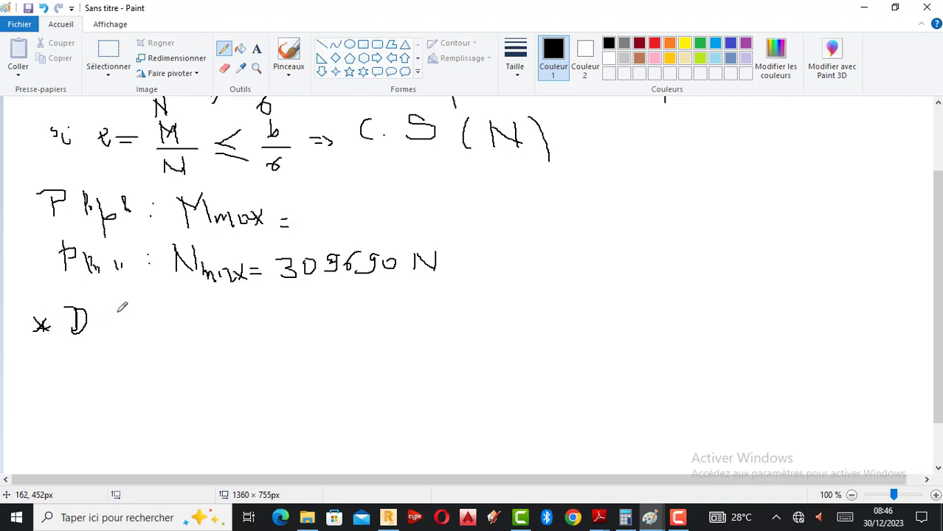
pyautogui.moveTo(115, 306)
pyautogui.mouseDown()
pyautogui.moveTo(123, 327)
pyautogui.moveTo(225, 326)
pyautogui.mouseUp()
pyautogui.moveTo(74, 341); pyautogui.dragTo(222, 333)
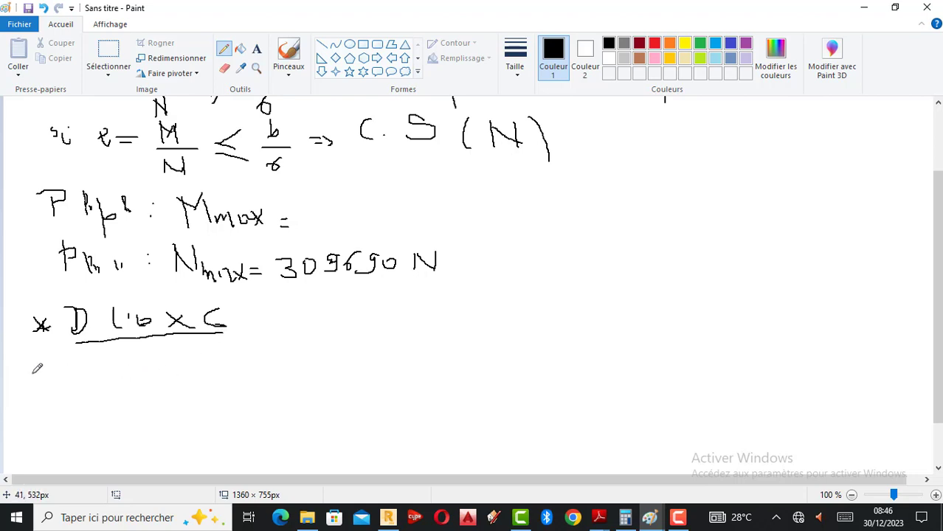
# - Handwrite the eccentricity line "e =" with a fraction bar, "309690N" as denominator, an empty numerator and a second equals sign
pyautogui.moveTo(33, 371)
pyautogui.mouseDown()
pyautogui.moveTo(53, 392)
pyautogui.moveTo(43, 373)
pyautogui.moveTo(112, 386)
pyautogui.moveTo(111, 399)
pyautogui.moveTo(323, 392)
pyautogui.mouseUp()
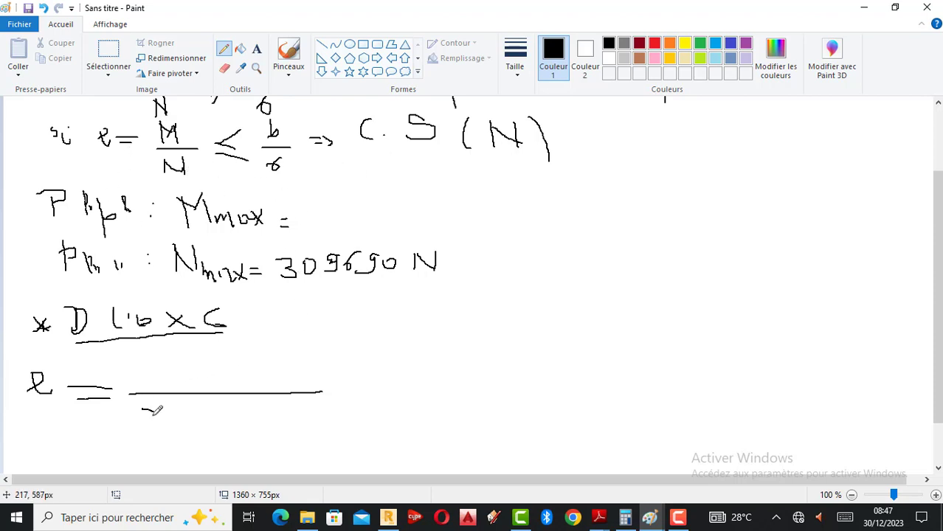
pyautogui.moveTo(140, 413)
pyautogui.mouseDown()
pyautogui.moveTo(134, 426)
pyautogui.moveTo(193, 413)
pyautogui.moveTo(182, 428)
pyautogui.moveTo(237, 414)
pyautogui.moveTo(244, 427)
pyautogui.moveTo(264, 419)
pyautogui.moveTo(261, 411)
pyautogui.moveTo(277, 428)
pyautogui.moveTo(296, 404)
pyautogui.mouseUp()
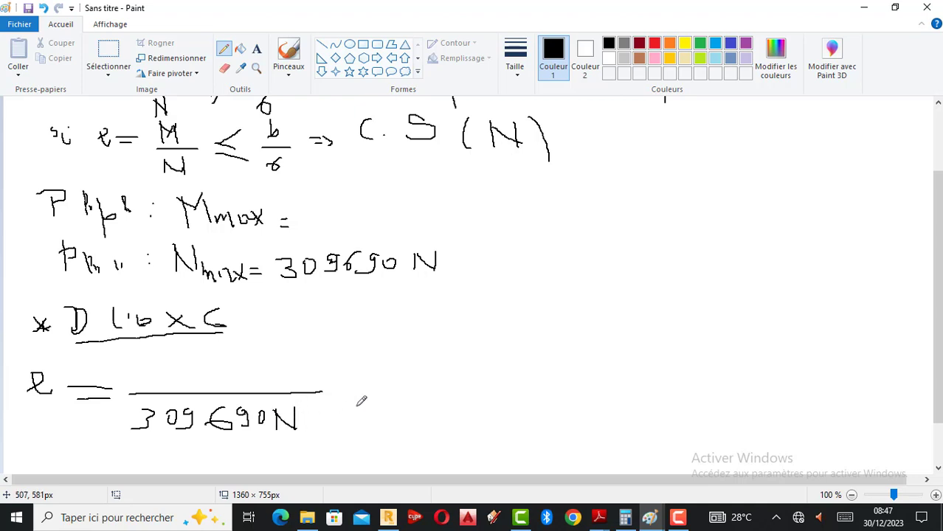
pyautogui.moveTo(330, 393); pyautogui.dragTo(340, 393)
pyautogui.moveTo(330, 398); pyautogui.dragTo(340, 398)
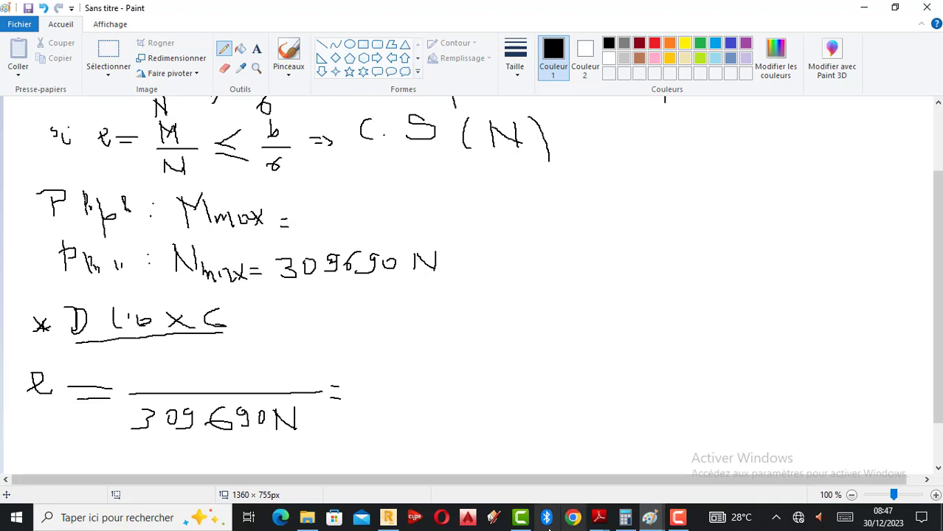
# - Switch to Robot, return to the full structure model and open the bar diagrams, running the calculations as required
pyautogui.click(389, 518)
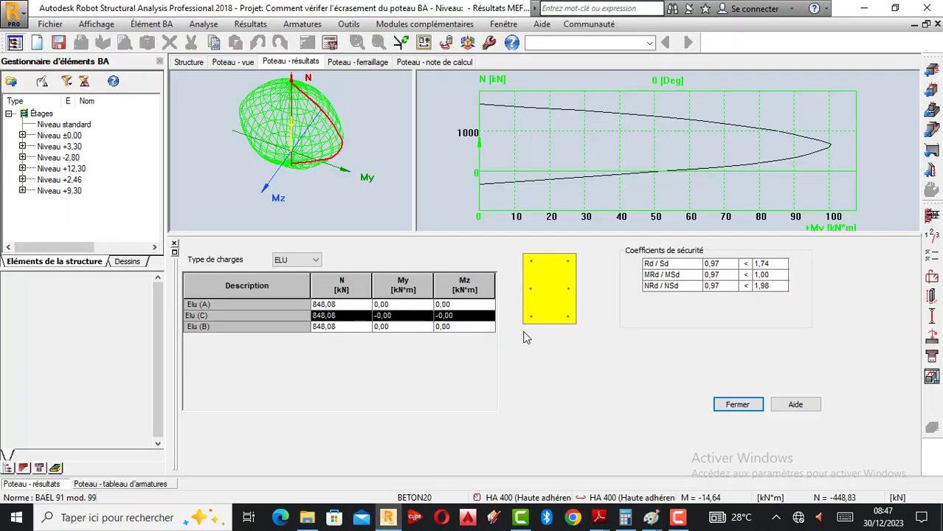
pyautogui.click(230, 63)
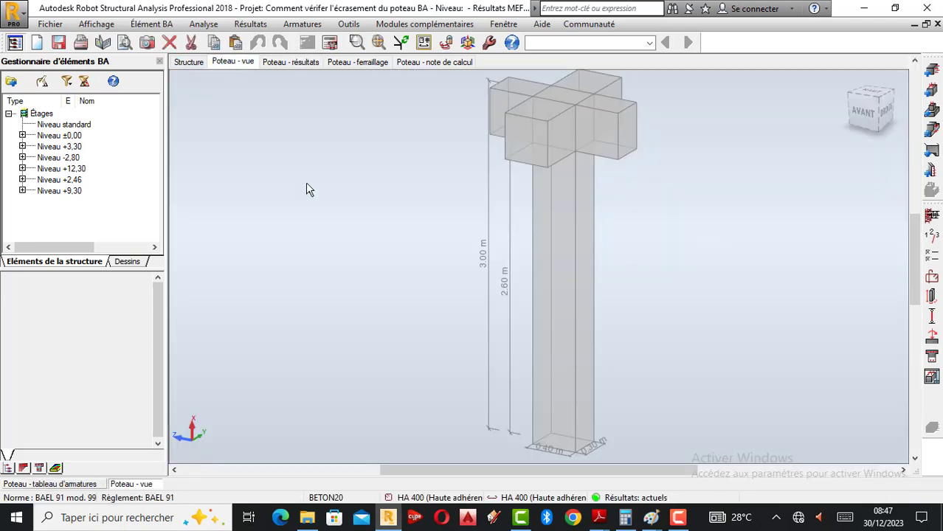
pyautogui.click(189, 62)
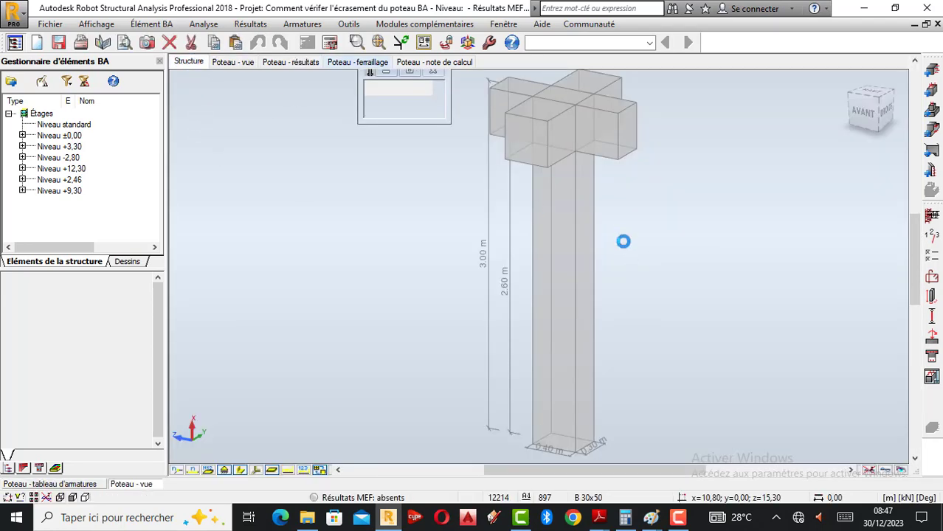
pyautogui.scroll(-5, 467, 295)
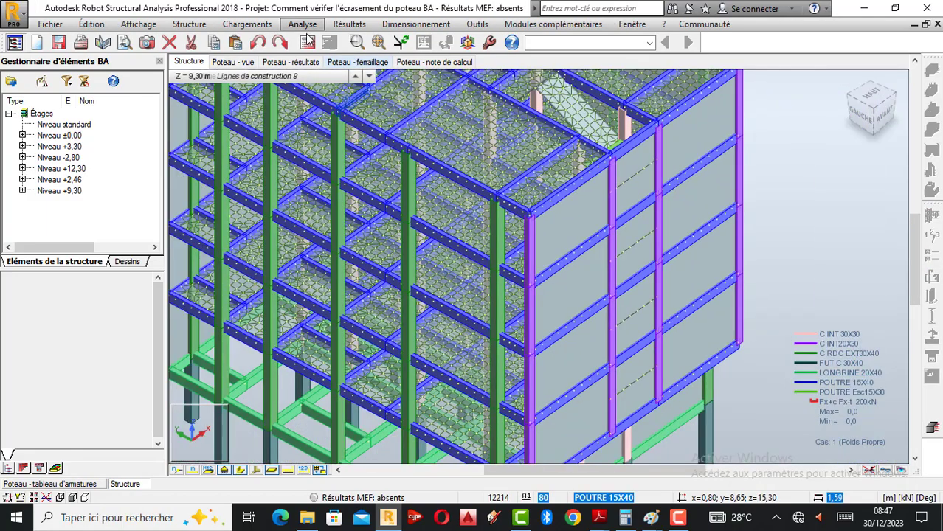
pyautogui.click(349, 24)
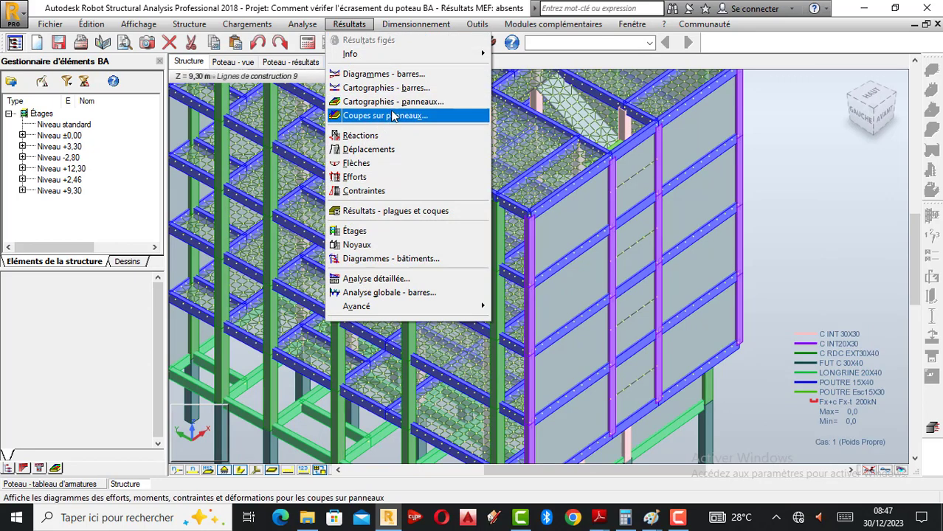
pyautogui.click(403, 88)
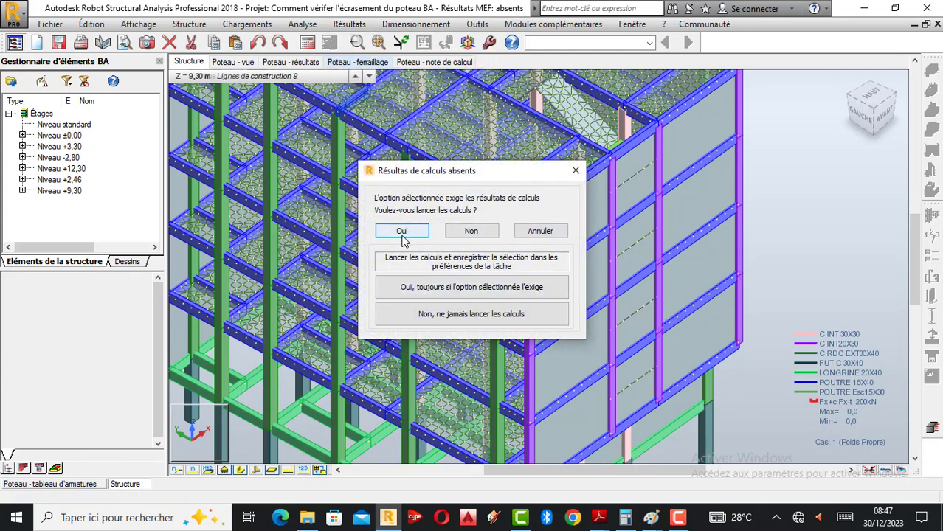
pyautogui.click(402, 232)
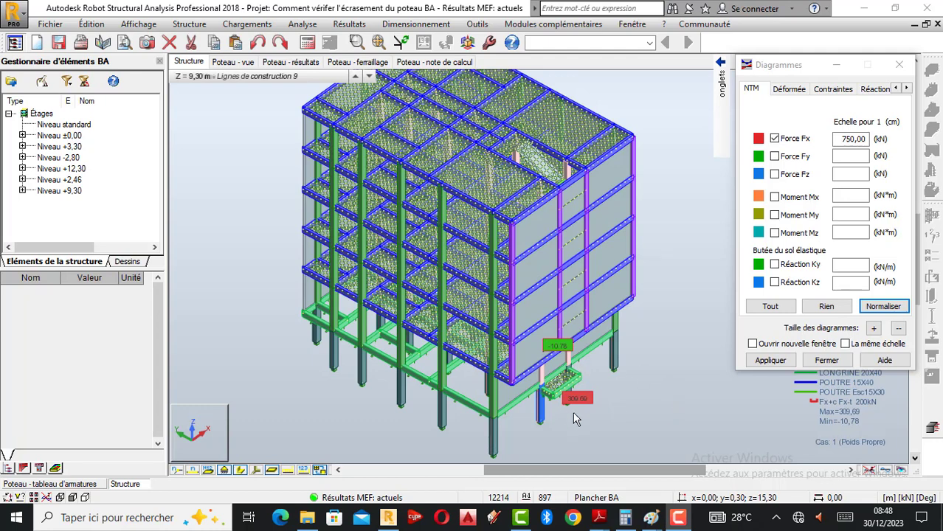
# - Select the FUT C 30X40 column under the entrance landing that carries the maximum axial force label
pyautogui.scroll(3, 576, 419)
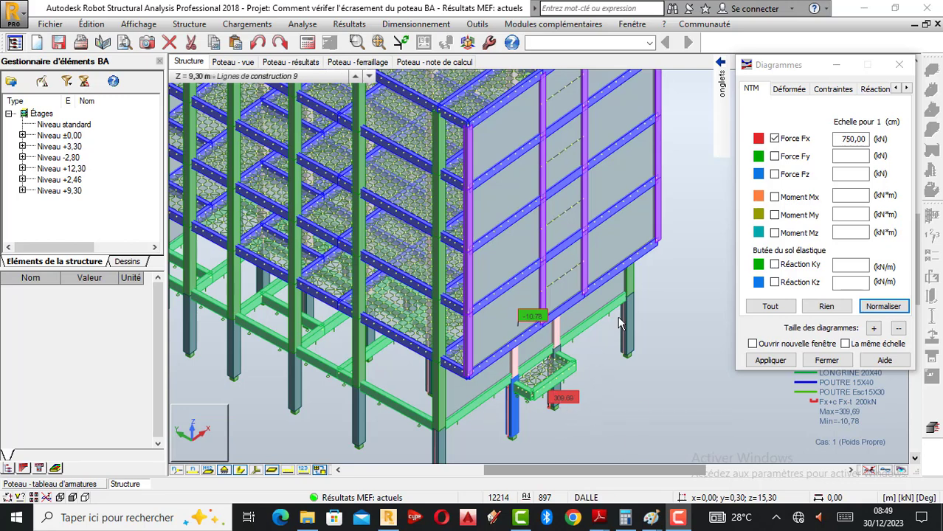
pyautogui.rightClick(585, 324)
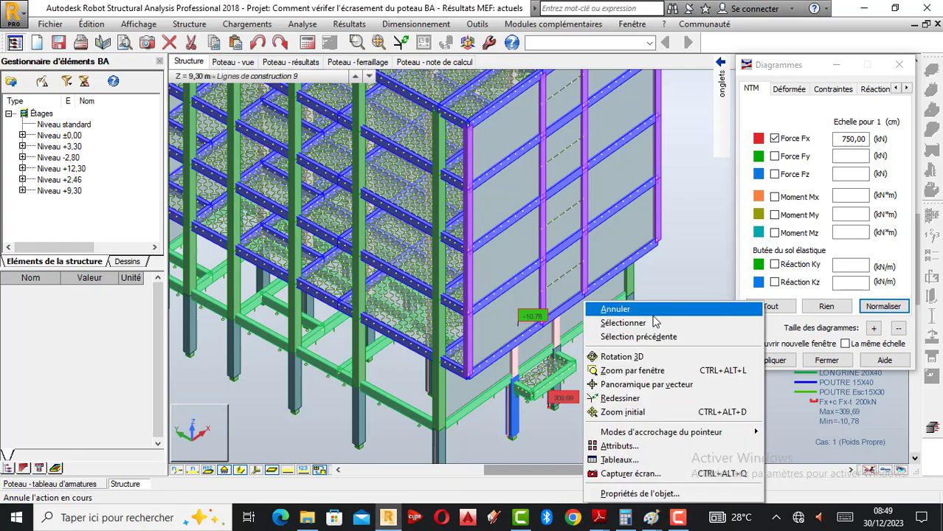
pyautogui.click(631, 358)
pyautogui.moveTo(595, 337); pyautogui.dragTo(466, 357)
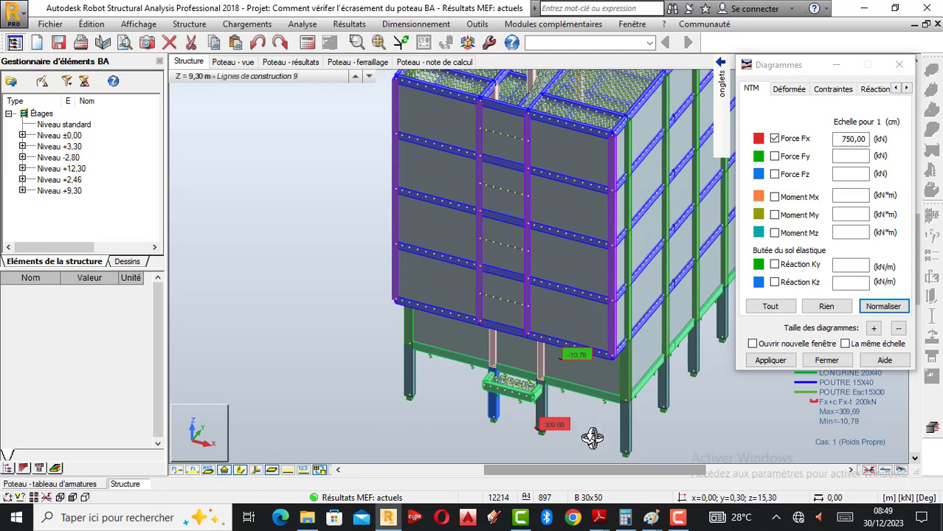
pyautogui.scroll(2, 590, 438)
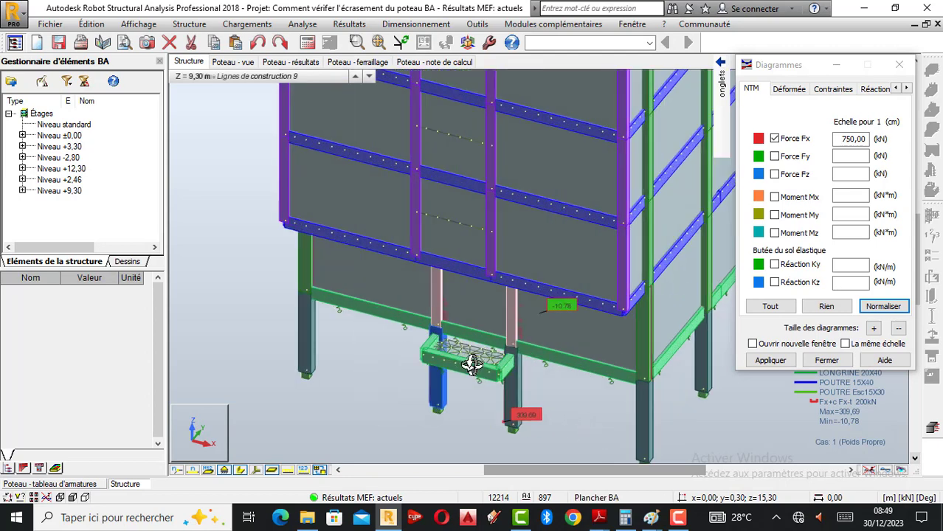
pyautogui.moveTo(488, 358); pyautogui.dragTo(508, 372)
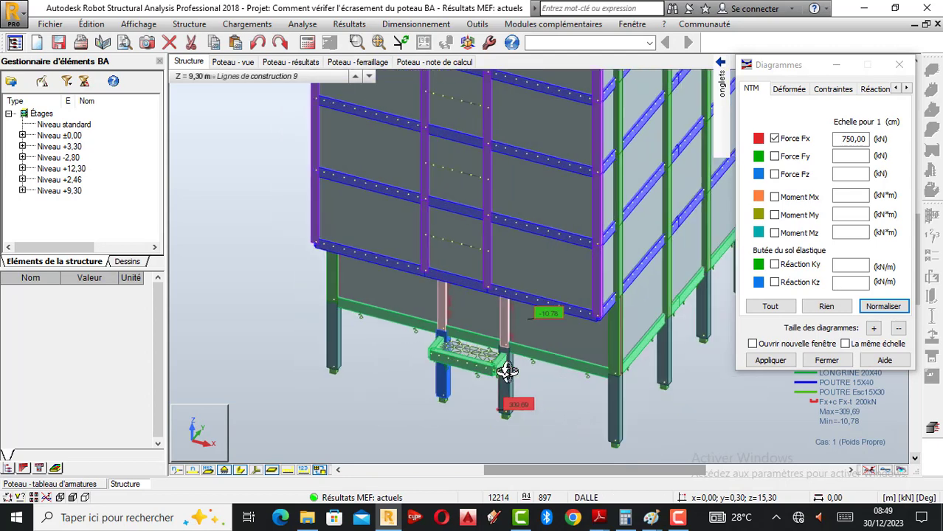
pyautogui.rightClick(640, 402)
pyautogui.click(565, 204)
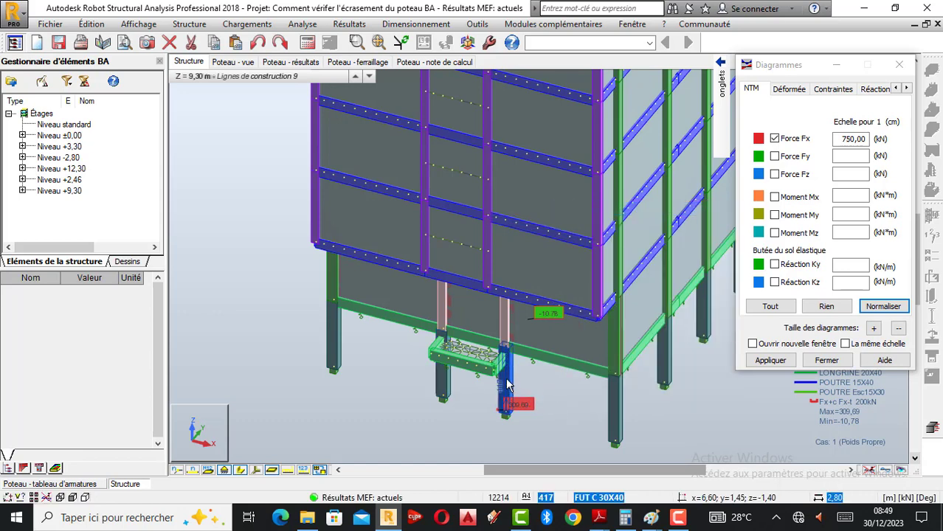
# - Open the selected column's object properties and display its My moment diagram with the extreme values
pyautogui.rightClick(506, 383)
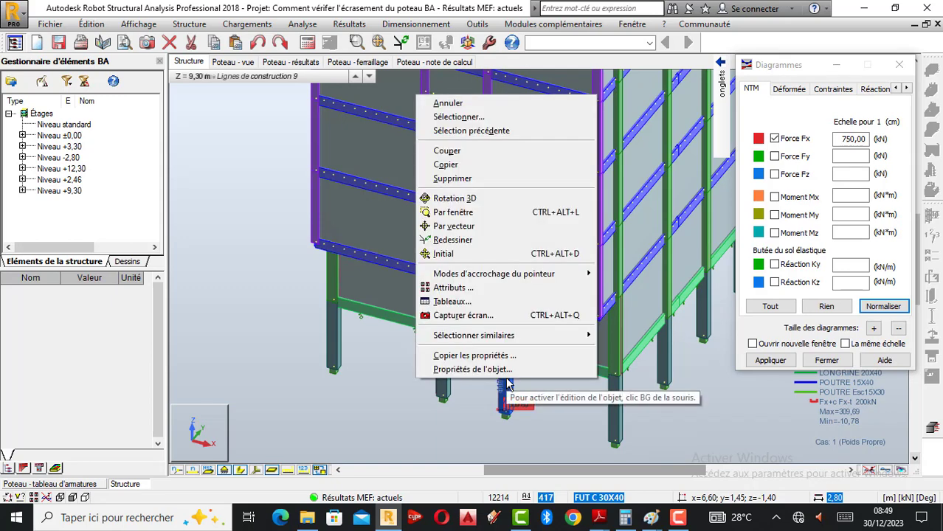
pyautogui.click(478, 371)
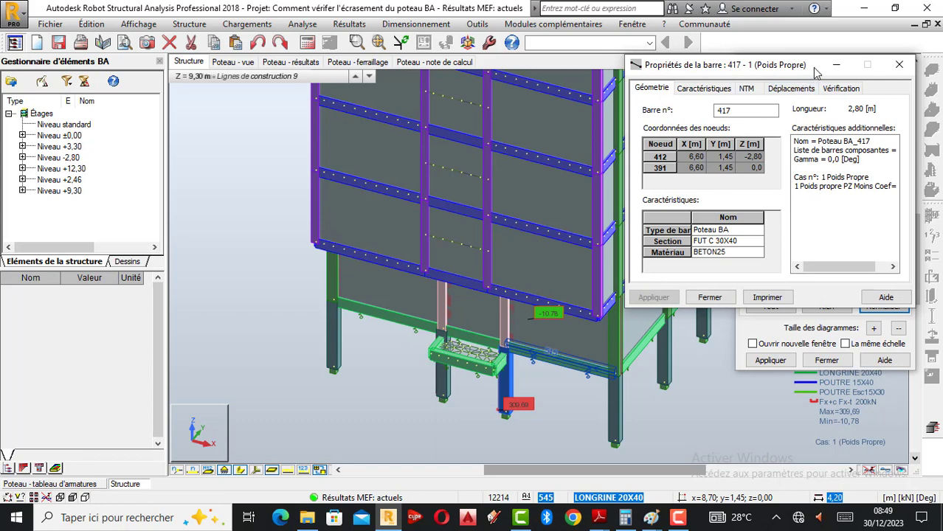
pyautogui.moveTo(811, 68); pyautogui.dragTo(363, 120)
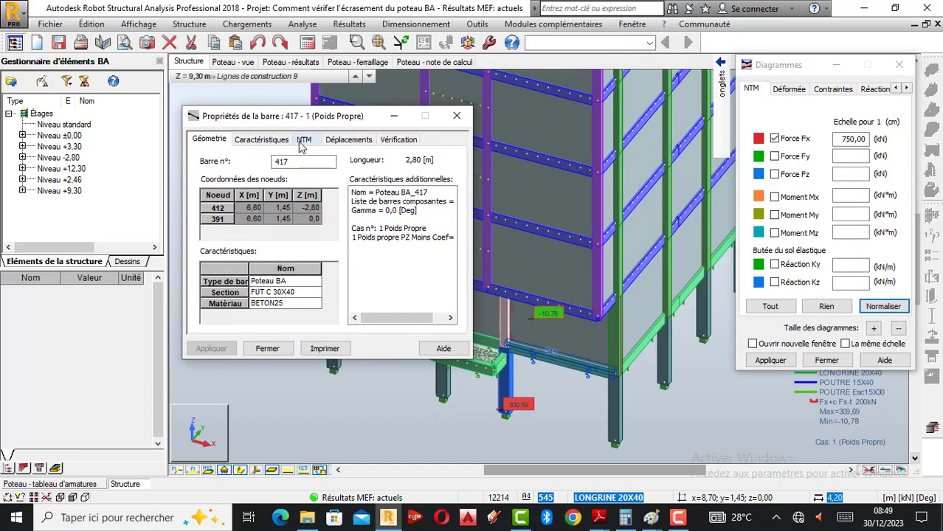
pyautogui.click(302, 145)
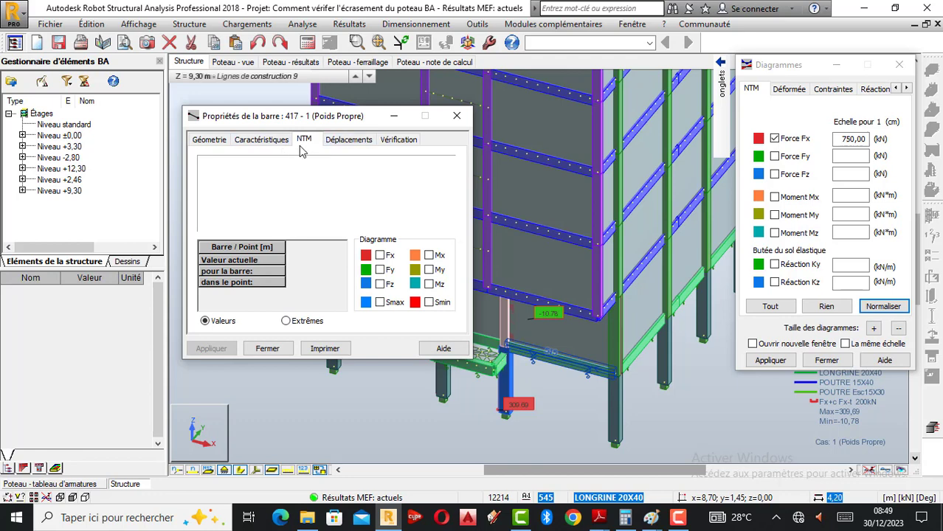
pyautogui.click(429, 271)
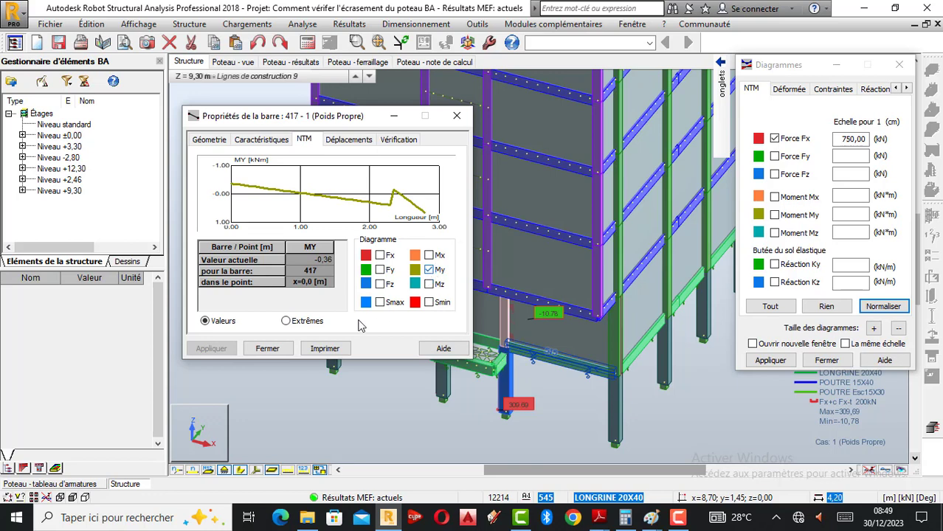
pyautogui.click(286, 322)
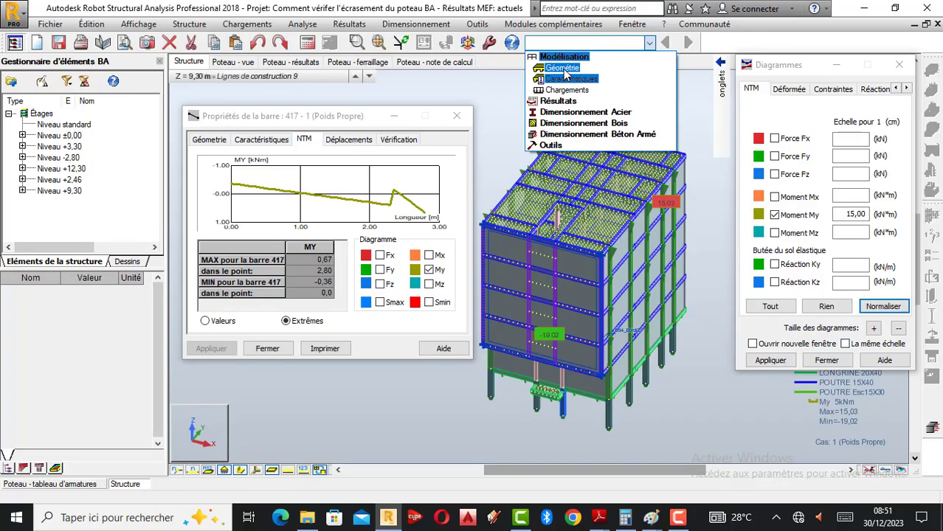
# - Switch to the Géométrie layout and set the displayed load case to 16 : Elu
pyautogui.click(563, 69)
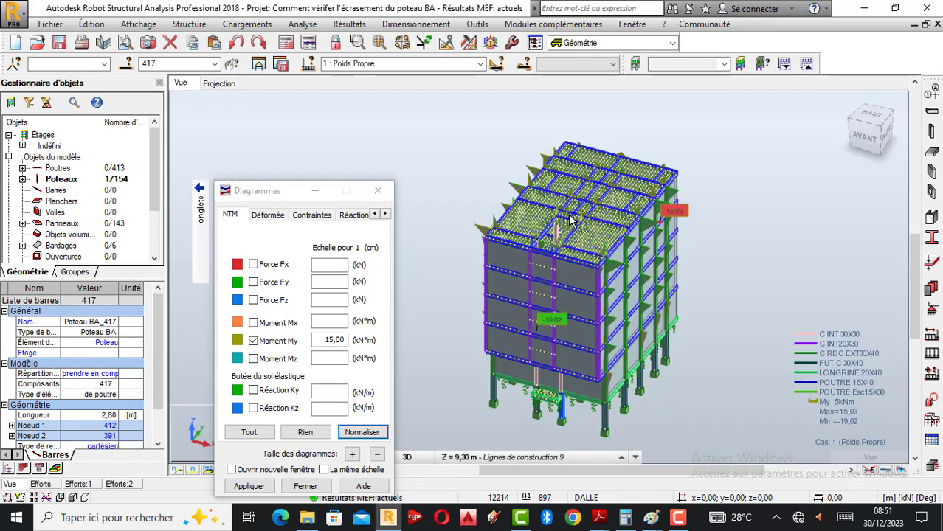
pyautogui.click(480, 65)
pyautogui.click(359, 177)
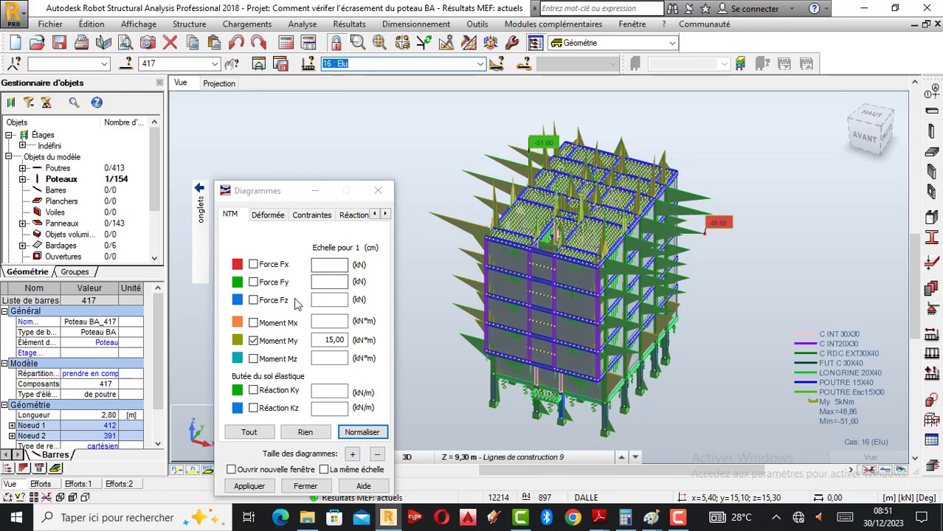
# - Hide the Moment My diagram and choose extrêmes globaux for the diagram value descriptions
pyautogui.click(261, 342)
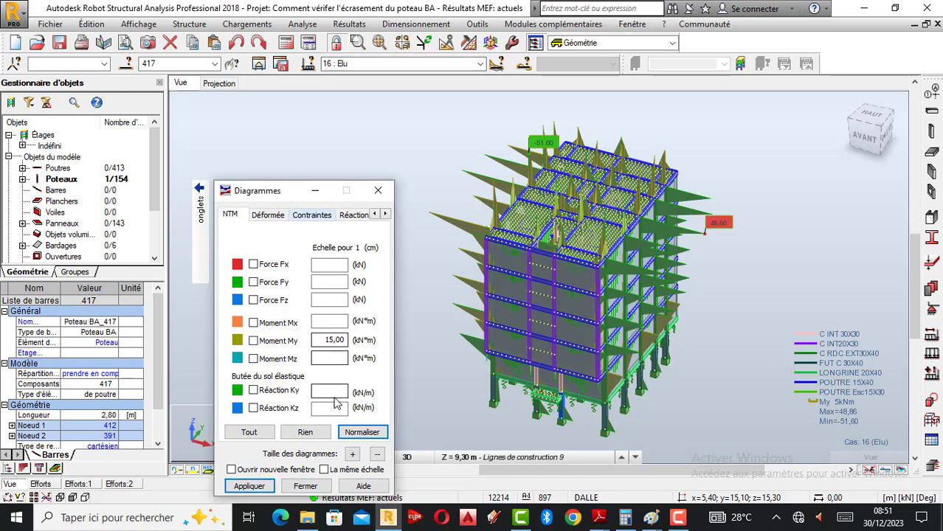
pyautogui.doubleClick(384, 214)
pyautogui.click(383, 215)
pyautogui.click(322, 214)
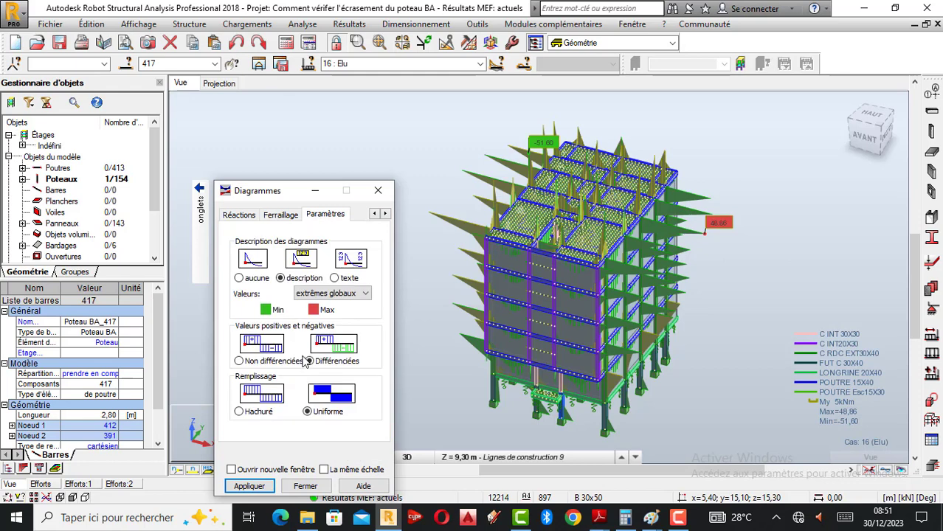
pyautogui.click(249, 487)
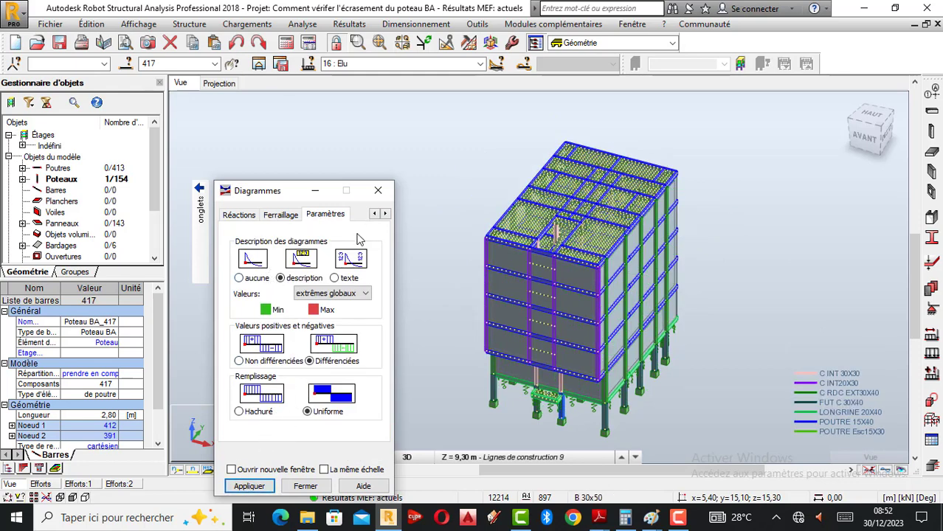
pyautogui.click(348, 295)
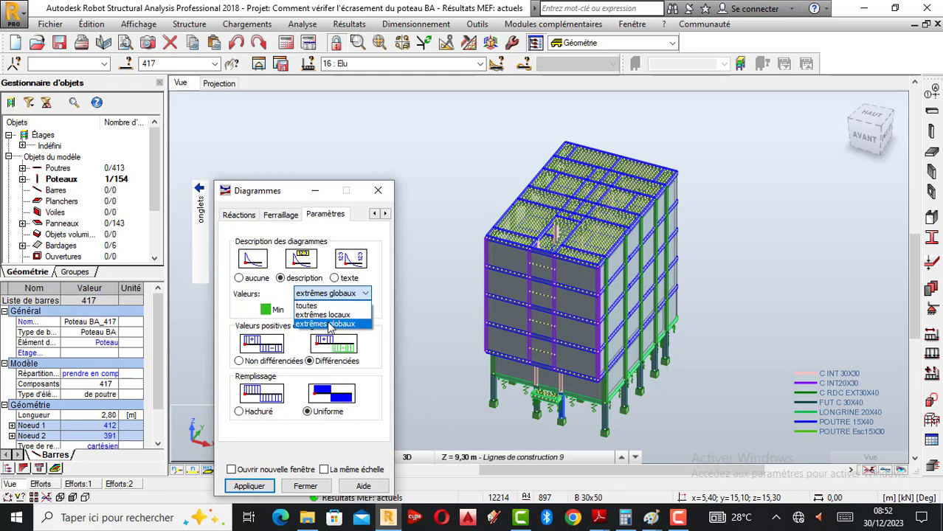
pyautogui.click(329, 325)
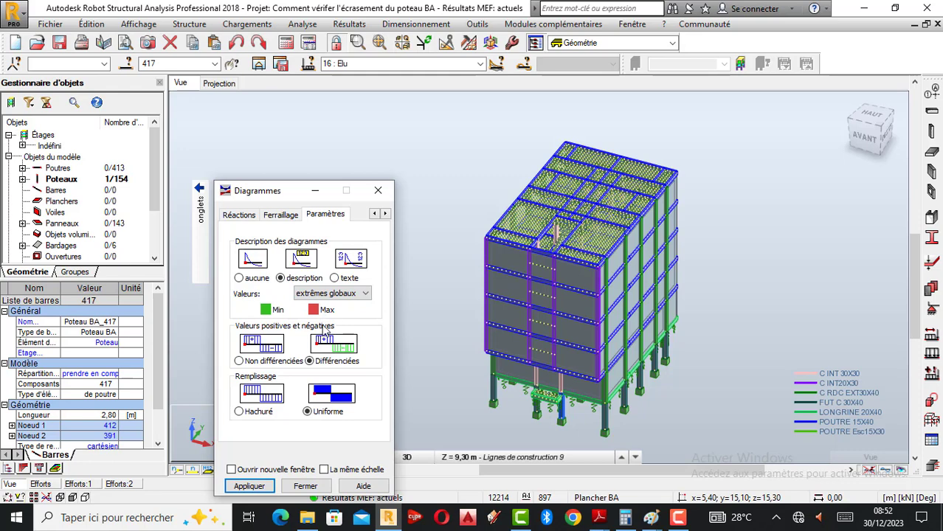
# - Display the Mx, My and Mz moment diagrams on the structure together and view them from the rear of the building
pyautogui.click(182, 209)
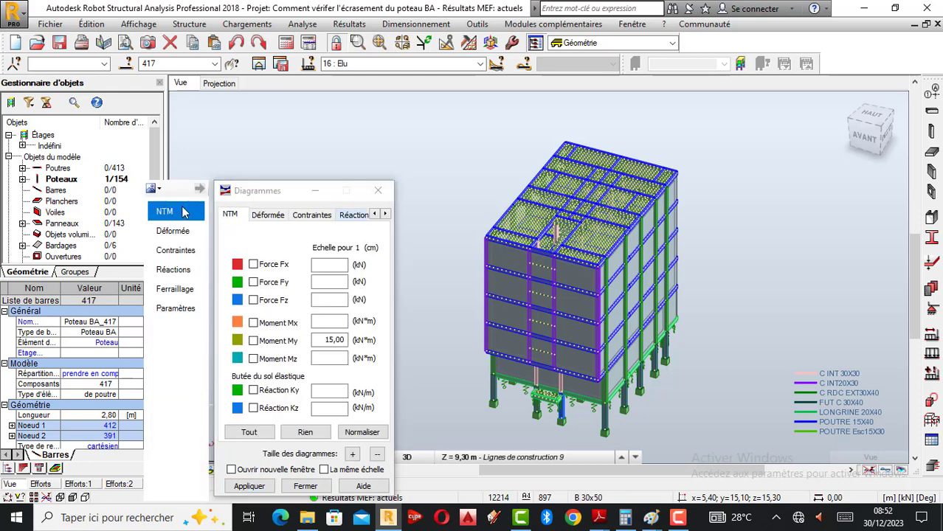
pyautogui.click(278, 324)
pyautogui.click(271, 341)
pyautogui.click(266, 360)
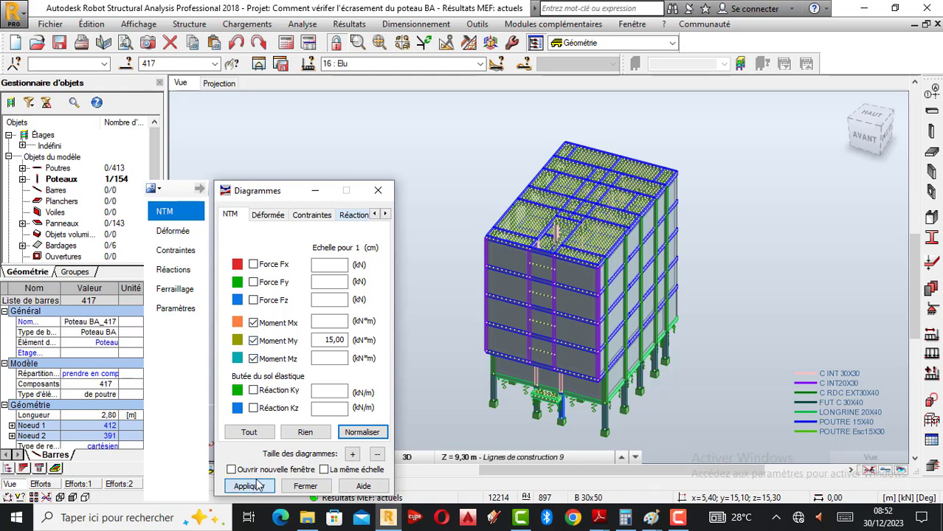
pyautogui.click(263, 478)
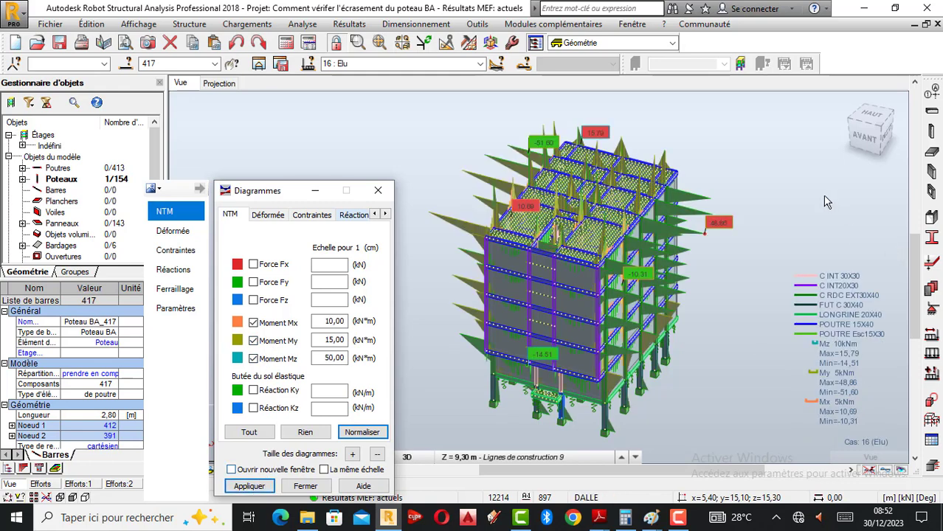
pyautogui.rightClick(701, 184)
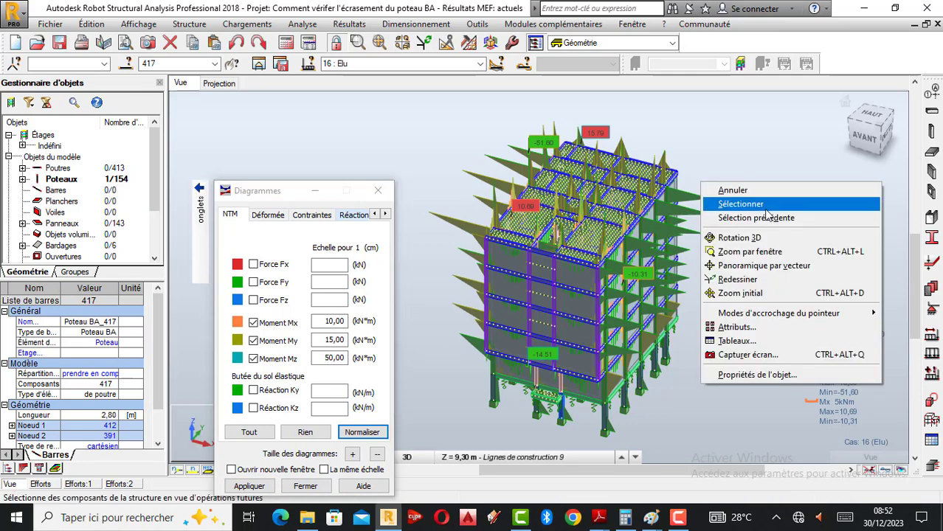
pyautogui.click(739, 237)
pyautogui.moveTo(725, 261); pyautogui.dragTo(617, 275)
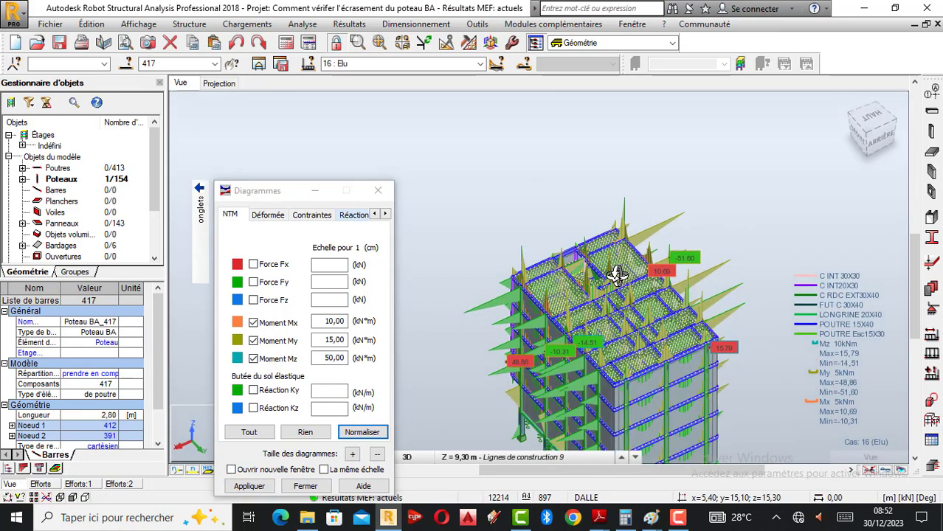
pyautogui.scroll(-2, 613, 272)
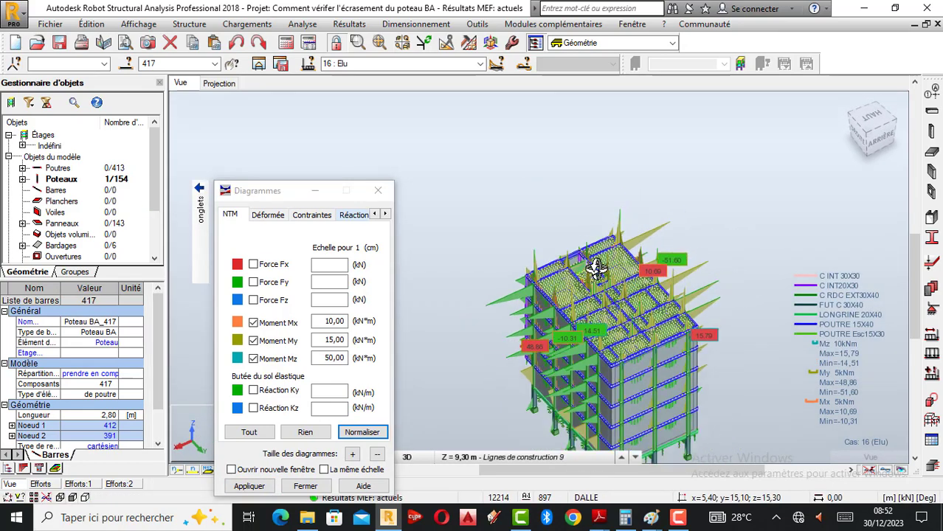
# - Enlarge the displayed Mx, My and Mz moment diagrams and apply the new diagram size
pyautogui.click(353, 455)
pyautogui.click(353, 455)
pyautogui.click(352, 455)
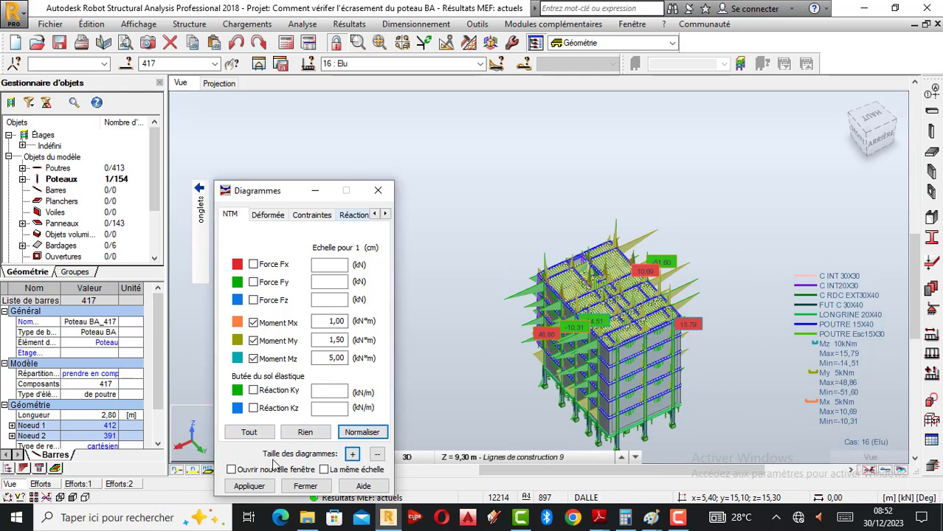
pyautogui.click(250, 486)
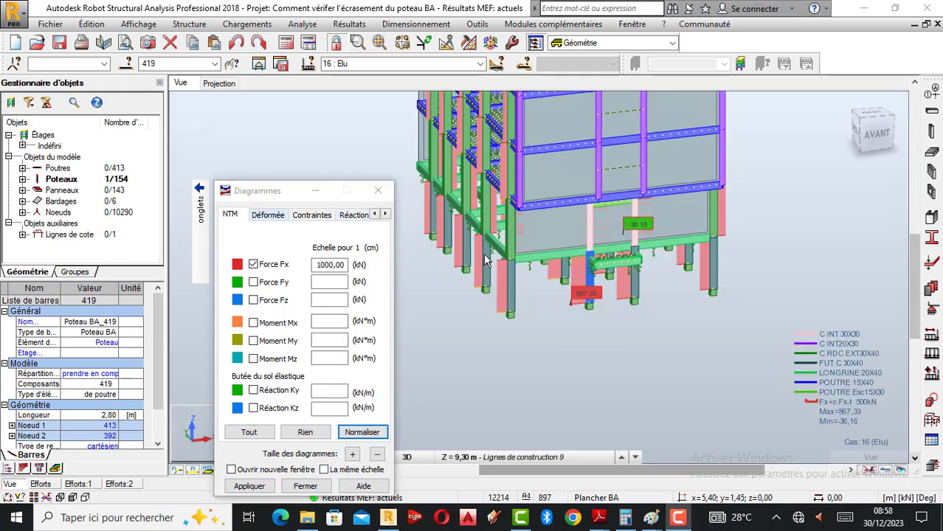
# - Examine the Fx diagram and its extreme values on the base columns from the front of the building, with no bar selected
pyautogui.scroll(-3, 463, 221)
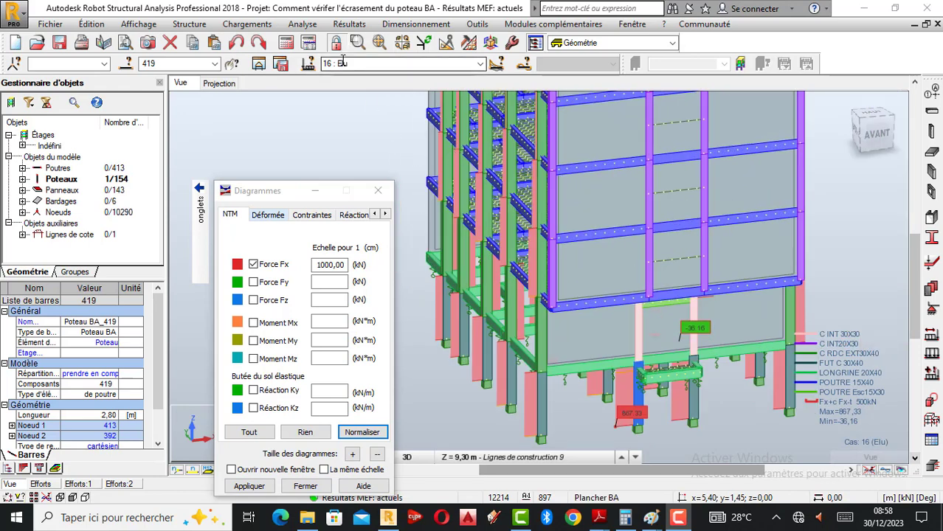
pyautogui.rightClick(376, 153)
pyautogui.click(326, 198)
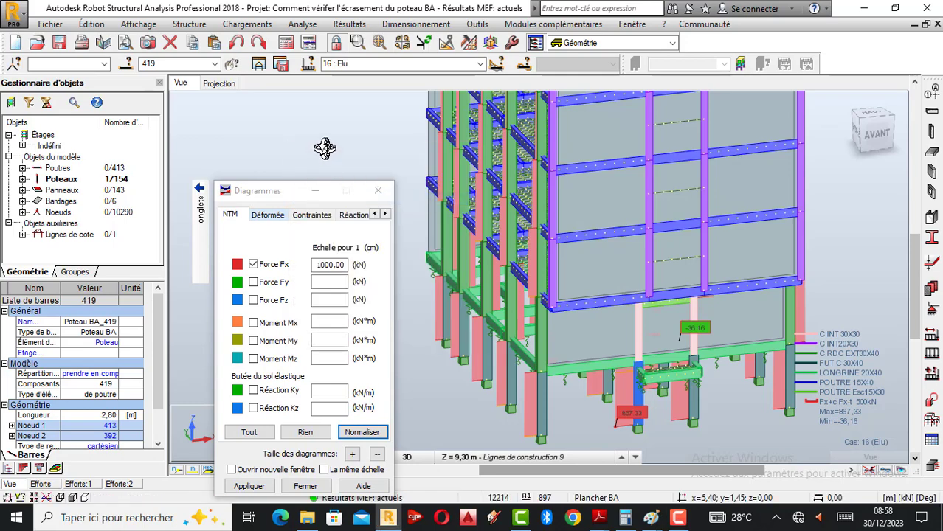
pyautogui.moveTo(325, 151); pyautogui.dragTo(560, 259)
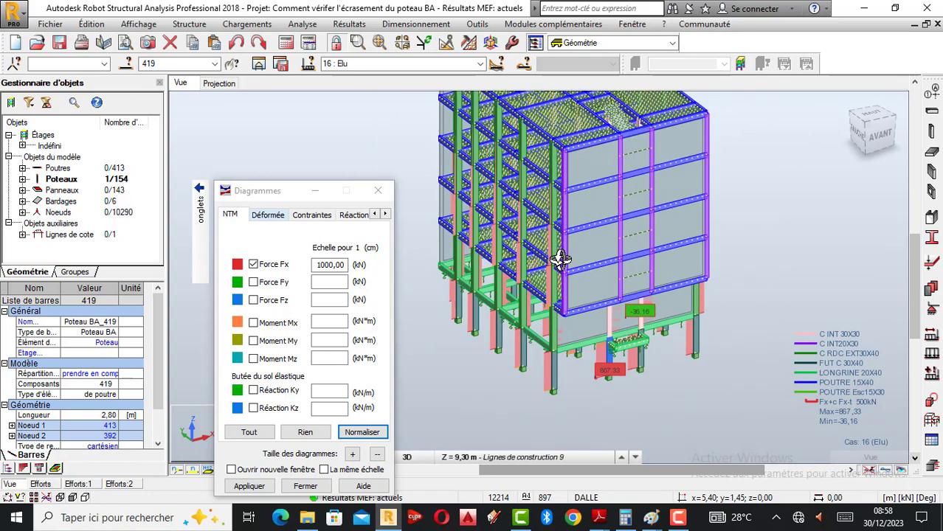
pyautogui.rightClick(760, 211)
pyautogui.click(736, 226)
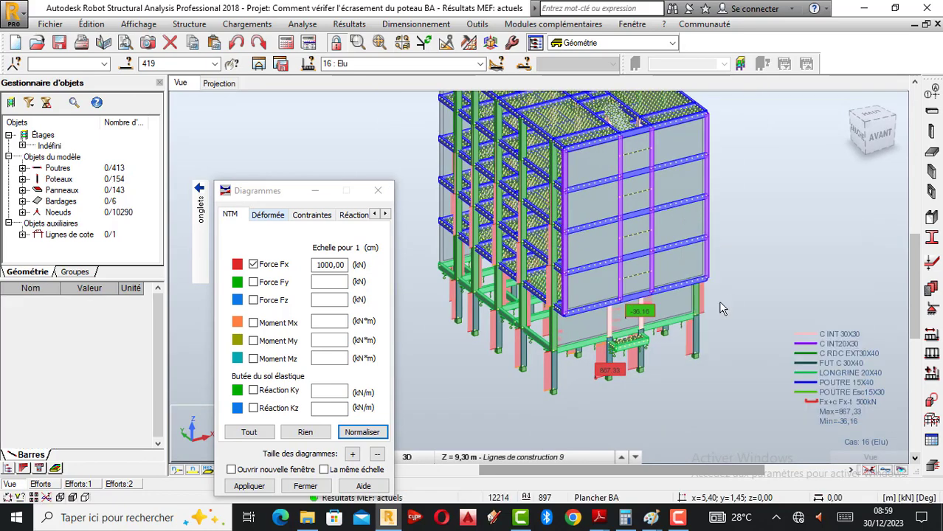
pyautogui.scroll(1, 612, 355)
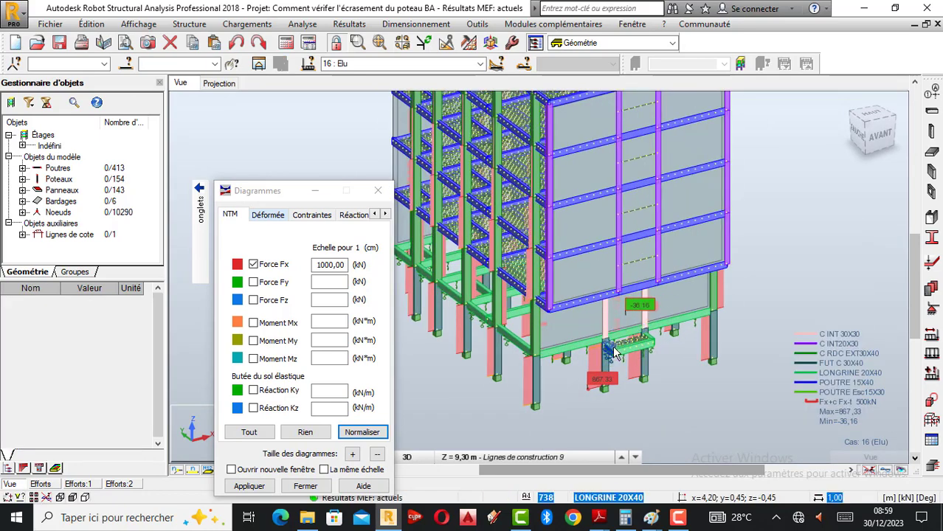
pyautogui.scroll(-2, 606, 361)
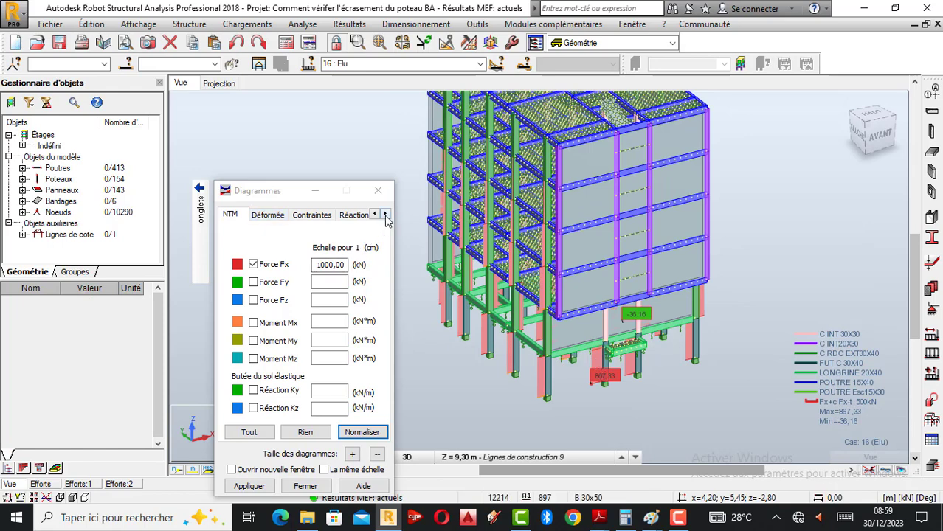
# - Set the values shown in the Fx diagram descriptions to toutes and apply the setting
pyautogui.click(386, 215)
pyautogui.click(385, 215)
pyautogui.click(386, 214)
pyautogui.click(385, 215)
pyautogui.click(337, 218)
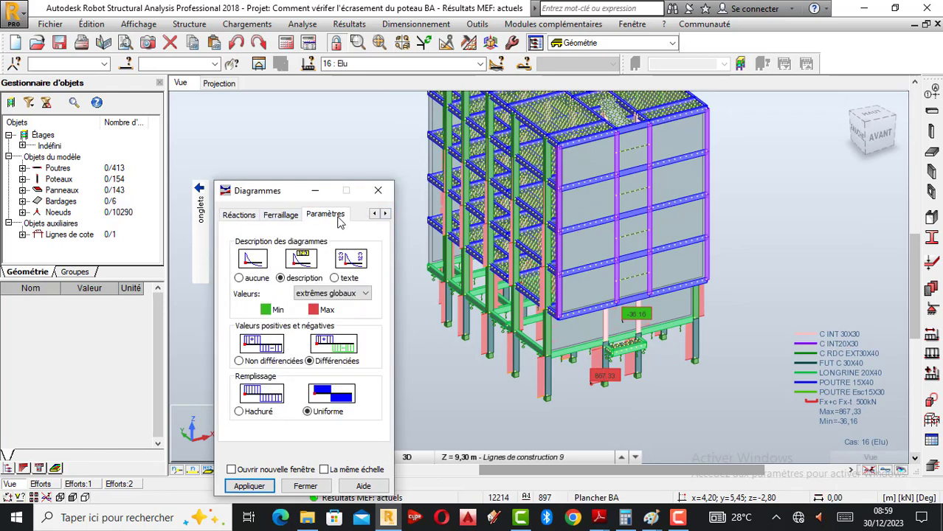
pyautogui.click(354, 293)
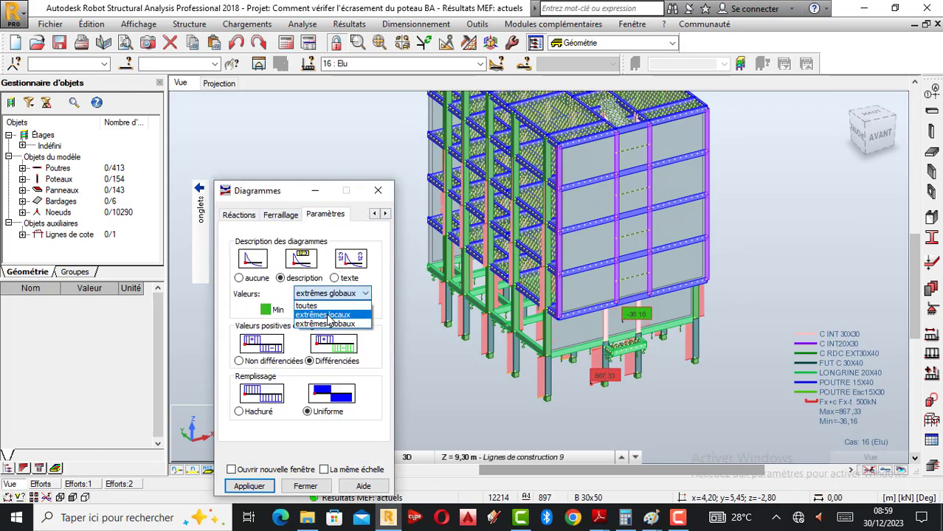
pyautogui.click(309, 305)
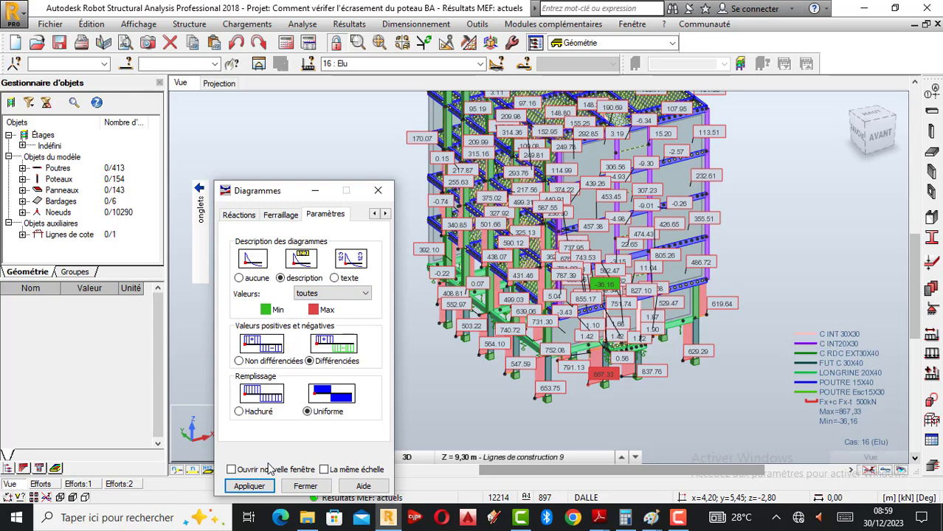
# - Select the FUT C 30X40 column 419 beside the front entrance and open its bar properties clear of the model
pyautogui.scroll(3, 605, 375)
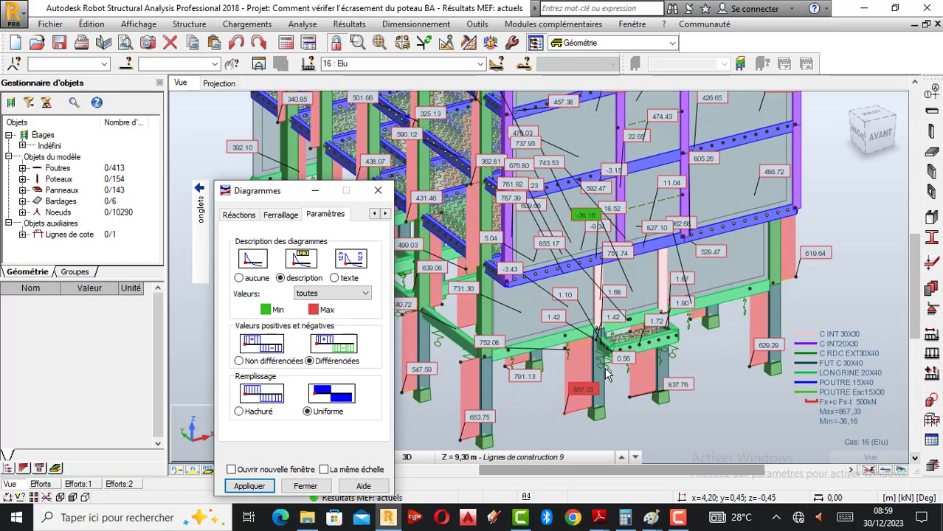
pyautogui.scroll(1, 605, 375)
pyautogui.click(608, 378)
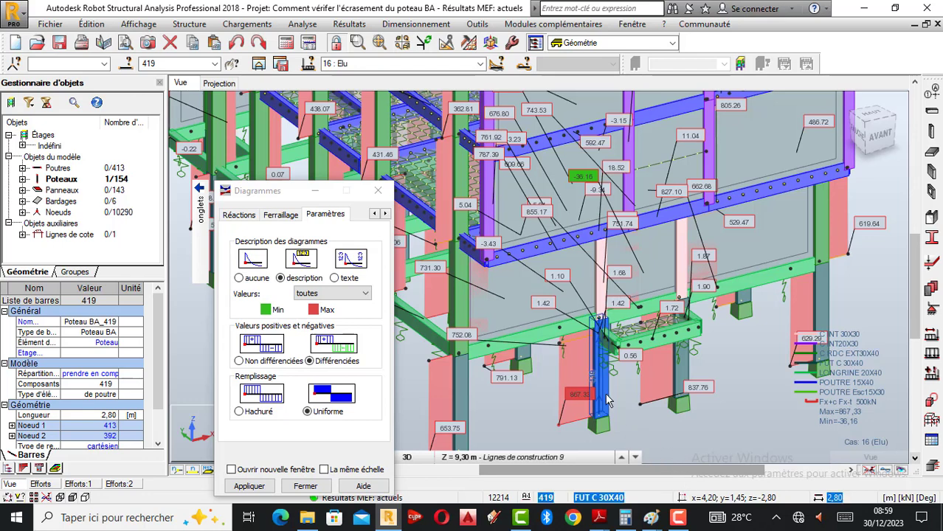
pyautogui.rightClick(606, 392)
pyautogui.click(590, 380)
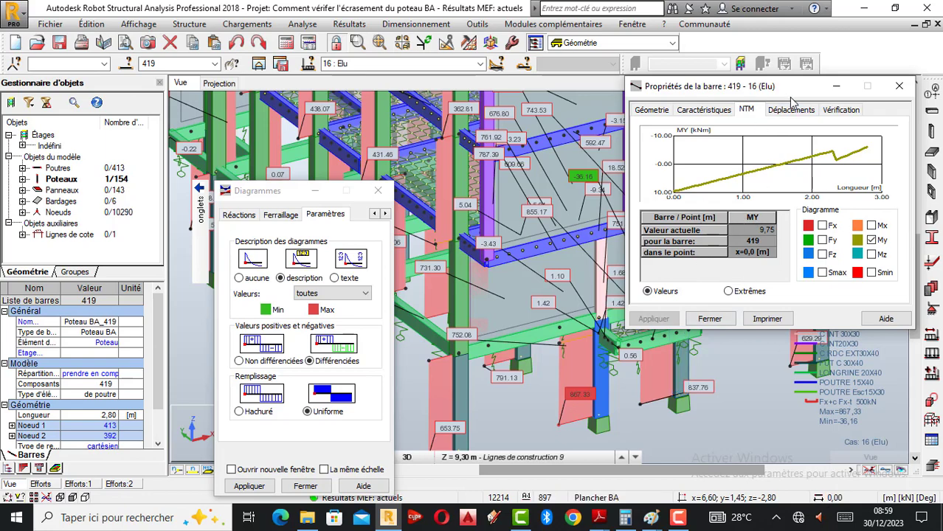
pyautogui.moveTo(797, 95); pyautogui.dragTo(734, 193)
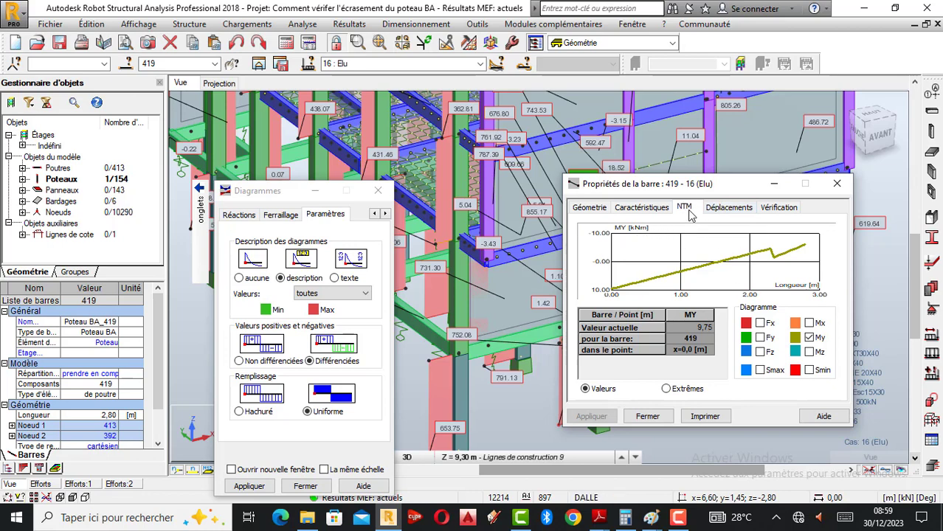
# - Check the extreme My moments of column 419, then return its results table to Valeurs
pyautogui.click(809, 338)
pyautogui.click(810, 338)
pyautogui.click(685, 390)
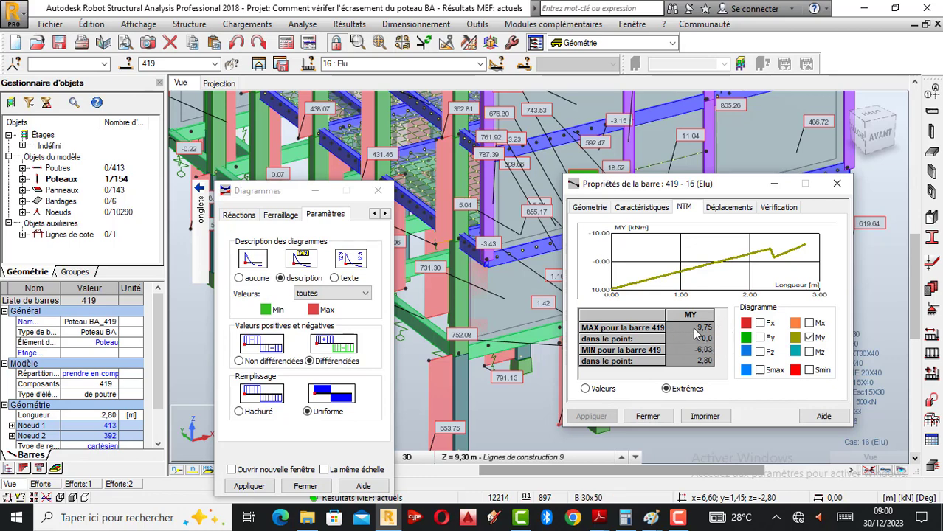
pyautogui.click(594, 393)
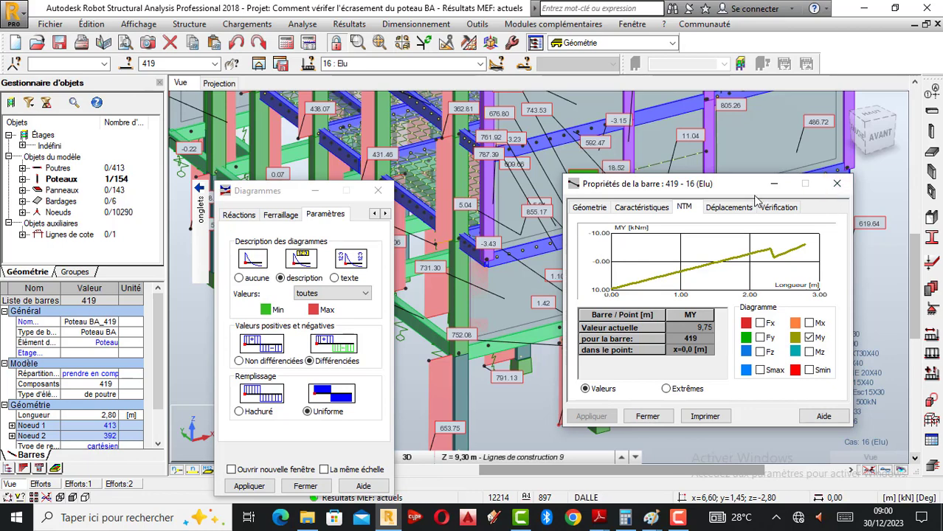
pyautogui.moveTo(744, 196); pyautogui.dragTo(692, 200)
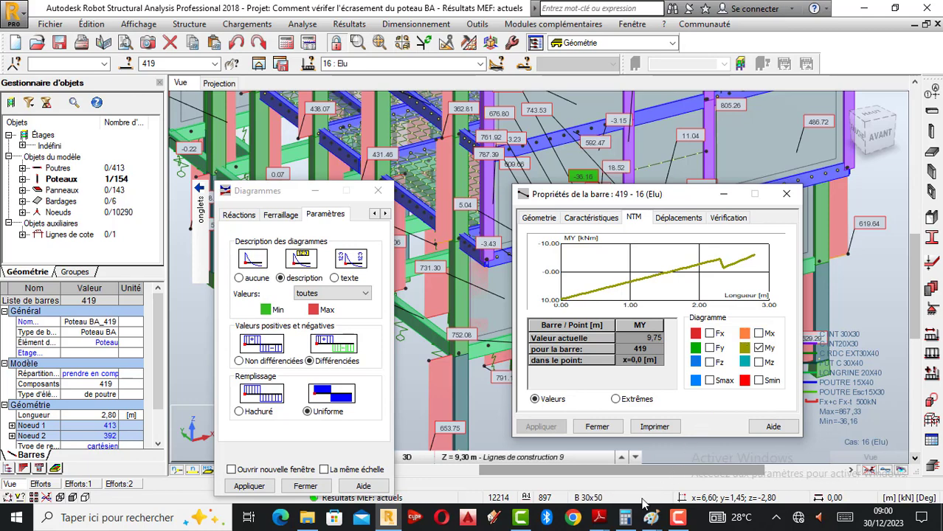
# - Switch to the calculator and multiply the 9,75 kNm moment by 1000 to convert it to Nm
pyautogui.click(627, 520)
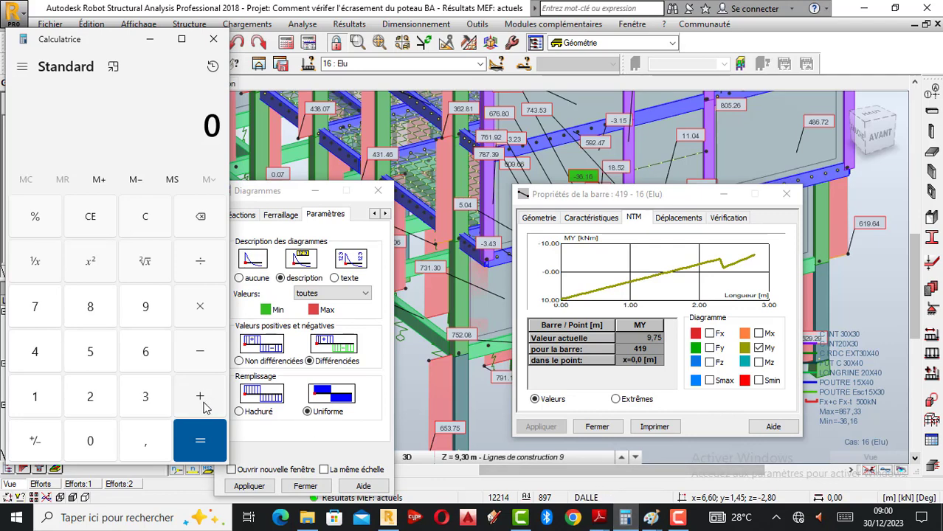
pyautogui.click(147, 306)
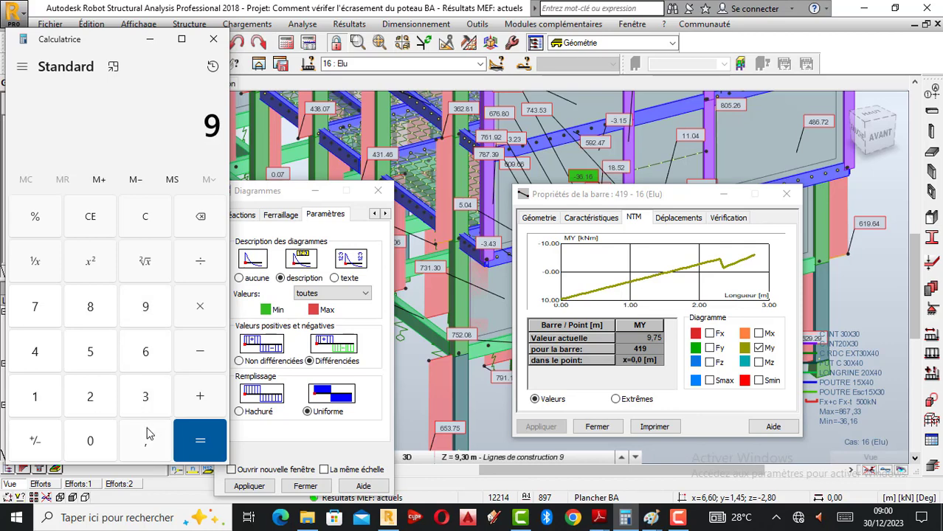
pyautogui.click(147, 434)
pyautogui.click(37, 317)
pyautogui.click(87, 360)
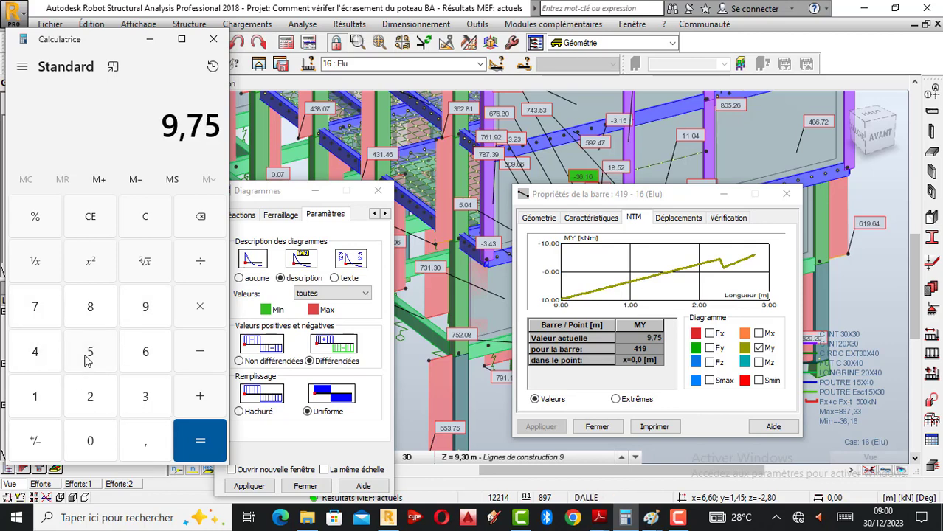
pyautogui.click(199, 307)
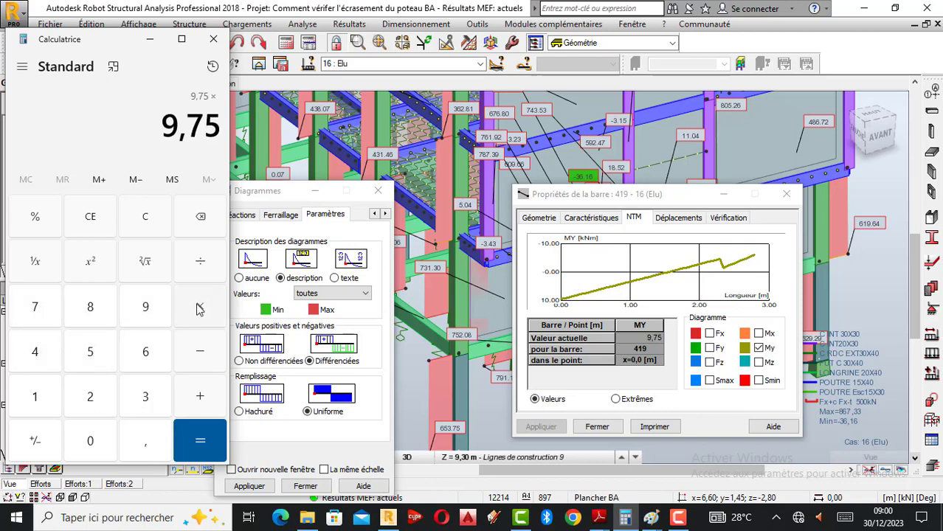
pyautogui.click(35, 396)
pyautogui.click(89, 440)
pyautogui.click(90, 440)
pyautogui.click(90, 441)
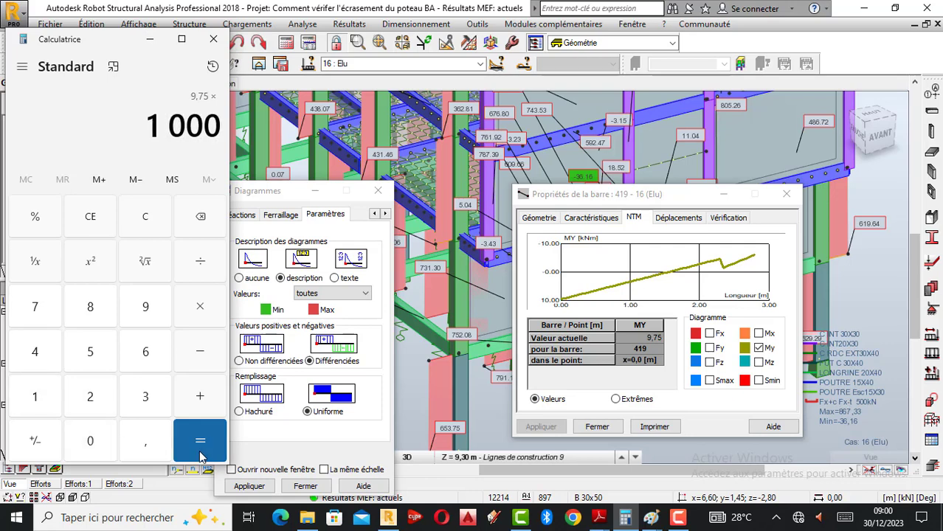
pyautogui.click(207, 450)
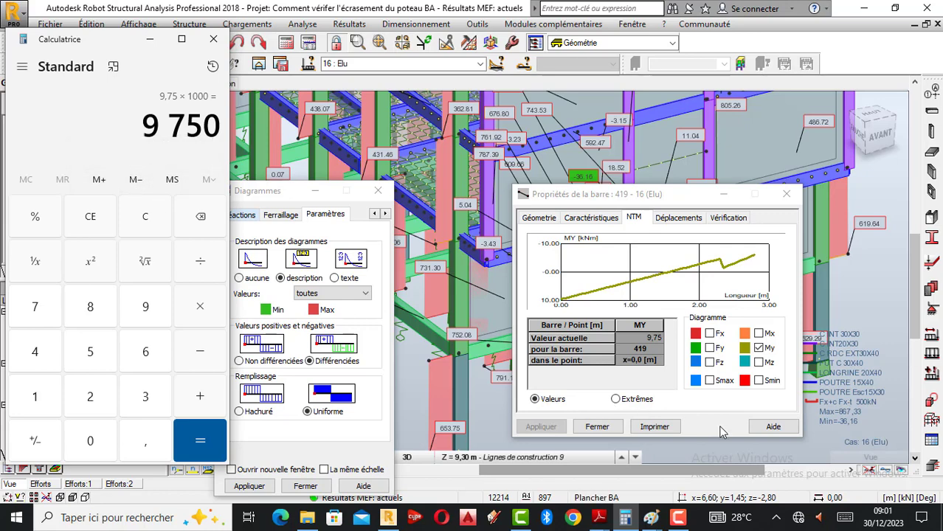
# - Switch to the Paint notes and handwrite 9750 Nm as the value of Mmax
pyautogui.moveTo(649, 518)
pyautogui.click(734, 492)
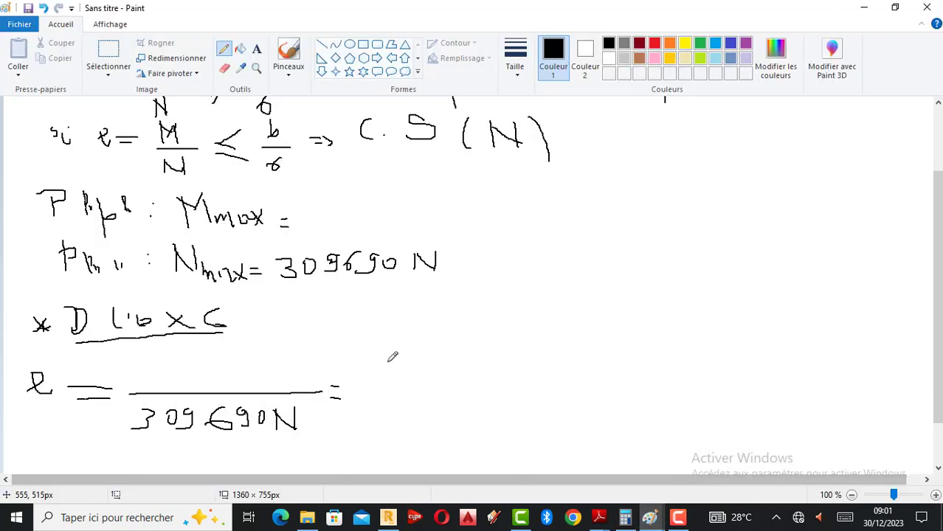
pyautogui.moveTo(327, 196); pyautogui.dragTo(307, 218)
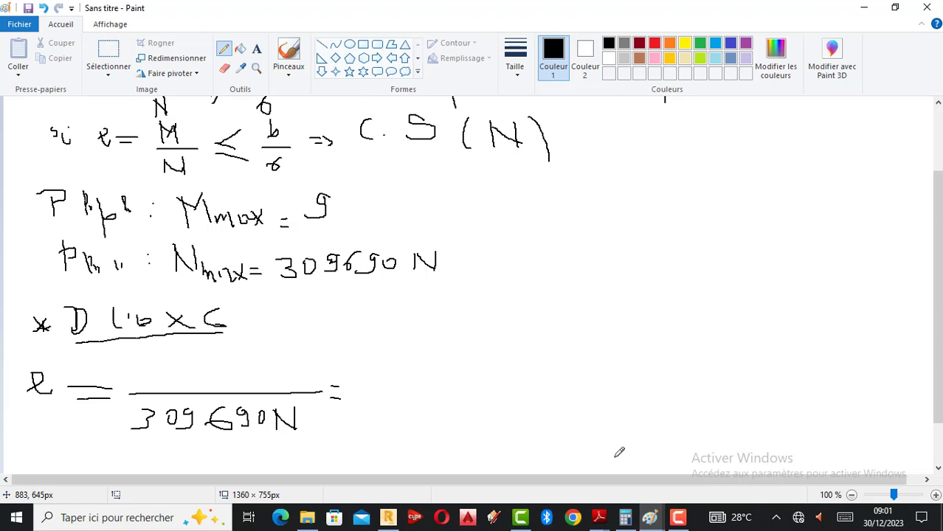
pyautogui.click(625, 518)
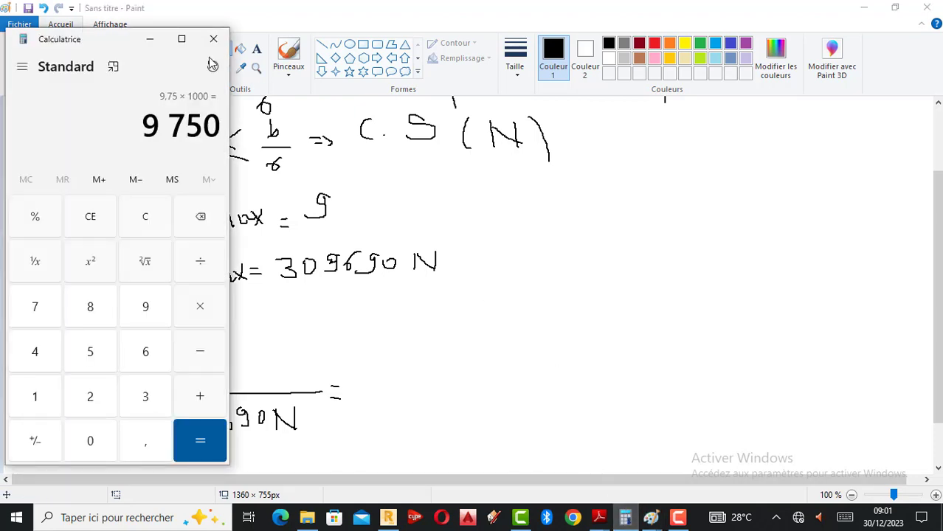
pyautogui.click(150, 39)
pyautogui.moveTo(341, 196)
pyautogui.mouseDown()
pyautogui.moveTo(370, 214)
pyautogui.moveTo(402, 196)
pyautogui.moveTo(443, 205)
pyautogui.moveTo(445, 214)
pyautogui.moveTo(465, 204)
pyautogui.moveTo(498, 214)
pyautogui.mouseUp()
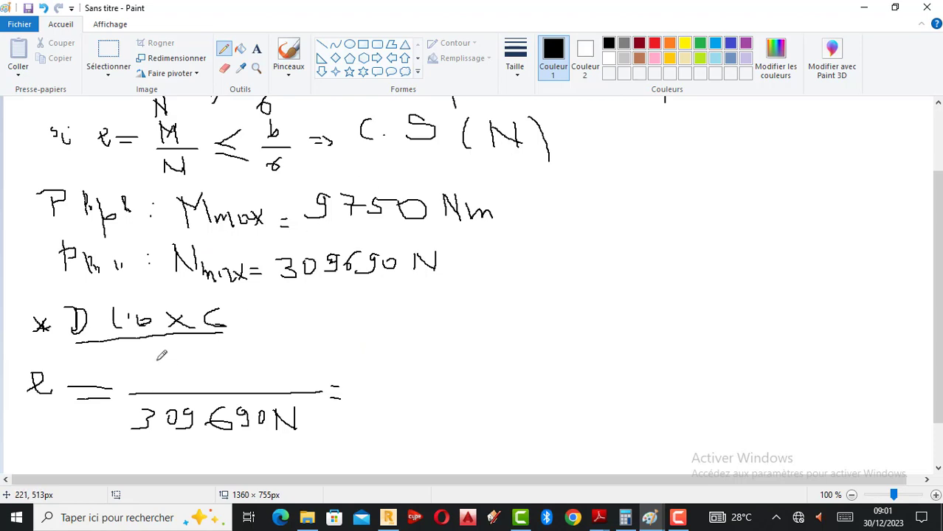
# - Handwrite 9750 Nm as the numerator of the eccentricity fraction and strike out the N units above and below the line
pyautogui.moveTo(158, 354)
pyautogui.mouseDown()
pyautogui.moveTo(157, 374)
pyautogui.moveTo(138, 378)
pyautogui.moveTo(185, 359)
pyautogui.moveTo(179, 382)
pyautogui.moveTo(207, 367)
pyautogui.moveTo(234, 369)
pyautogui.moveTo(209, 355)
pyautogui.moveTo(261, 350)
pyautogui.moveTo(277, 373)
pyautogui.moveTo(294, 363)
pyautogui.moveTo(322, 389)
pyautogui.mouseUp()
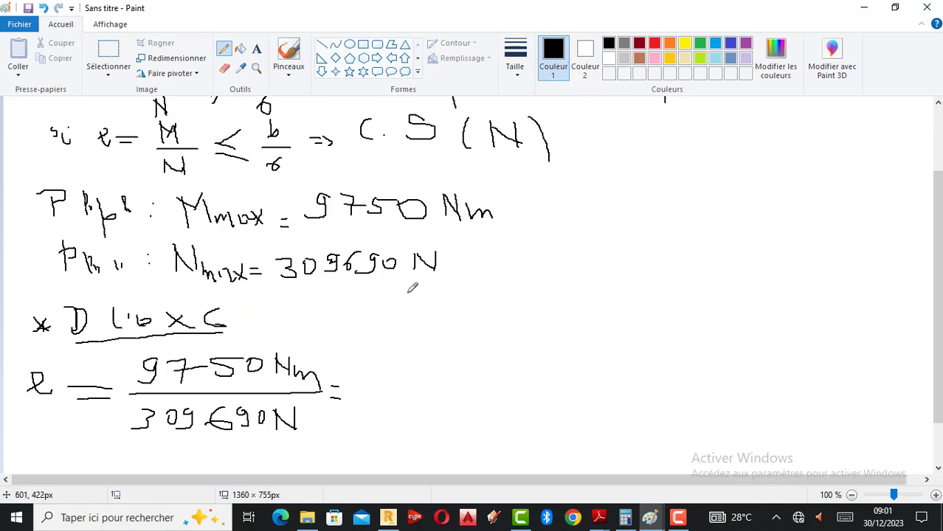
pyautogui.moveTo(303, 341); pyautogui.dragTo(282, 375)
pyautogui.moveTo(297, 407); pyautogui.dragTo(274, 444)
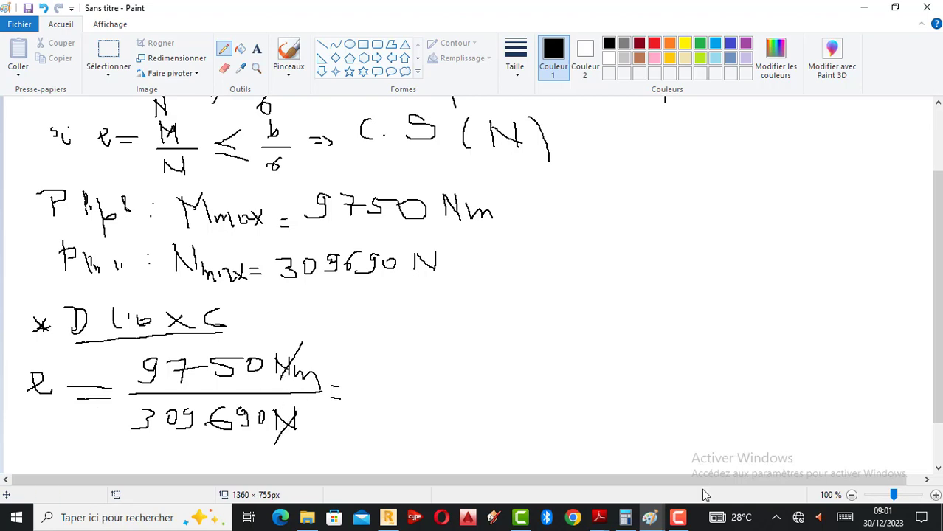
# - Switch to the calculator and divide 9750 by 309690 to compute the eccentricity e
pyautogui.click(625, 519)
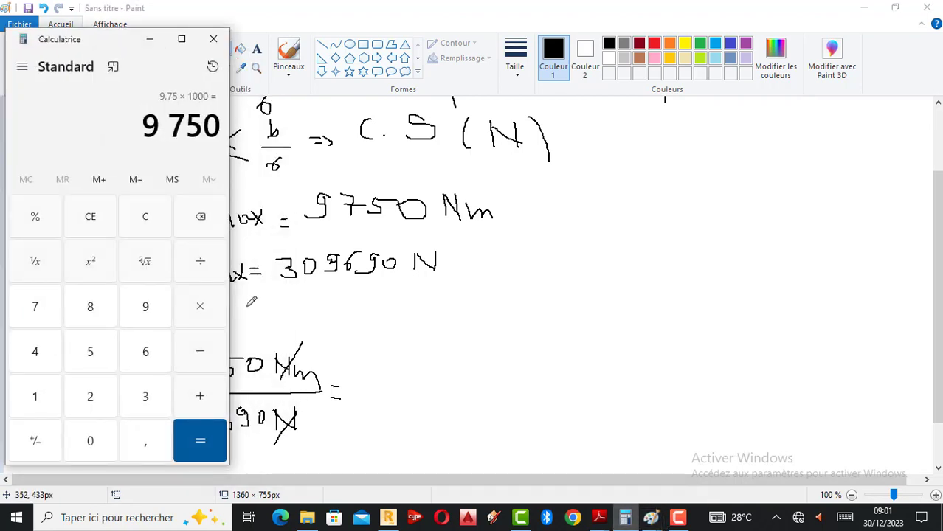
pyautogui.click(200, 262)
pyautogui.moveTo(101, 45); pyautogui.dragTo(601, 107)
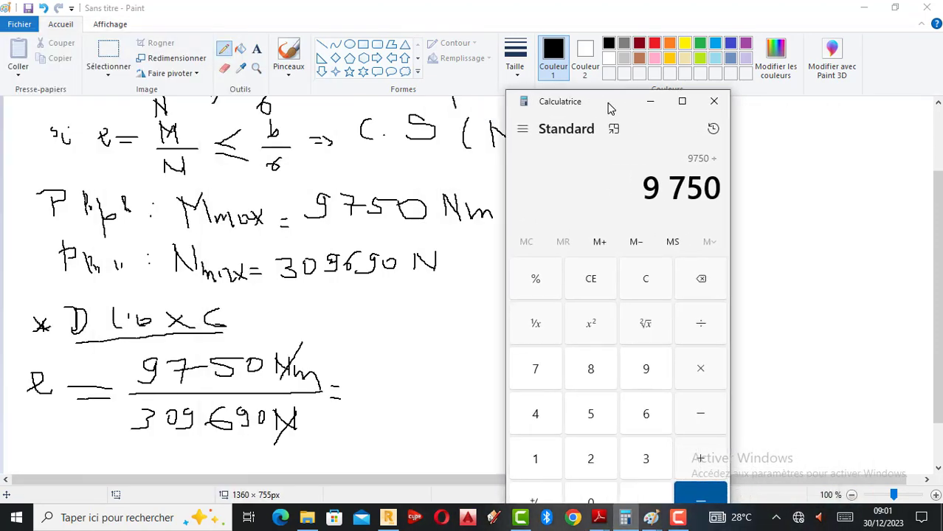
pyautogui.click(657, 469)
pyautogui.click(608, 498)
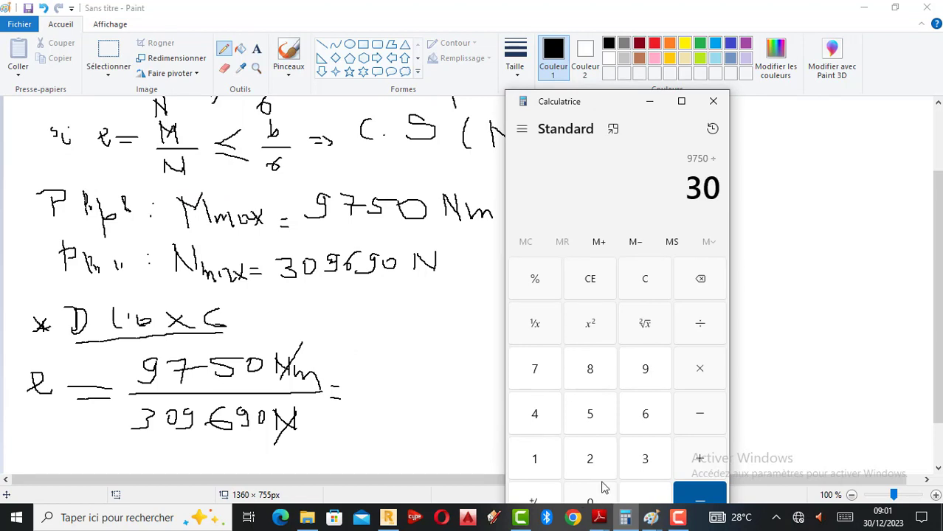
pyautogui.click(658, 369)
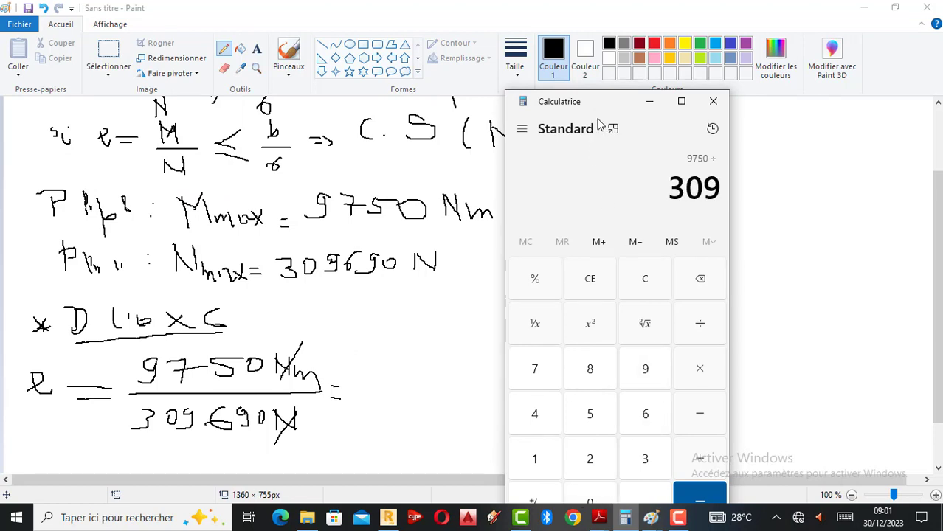
pyautogui.moveTo(603, 110); pyautogui.dragTo(599, 56)
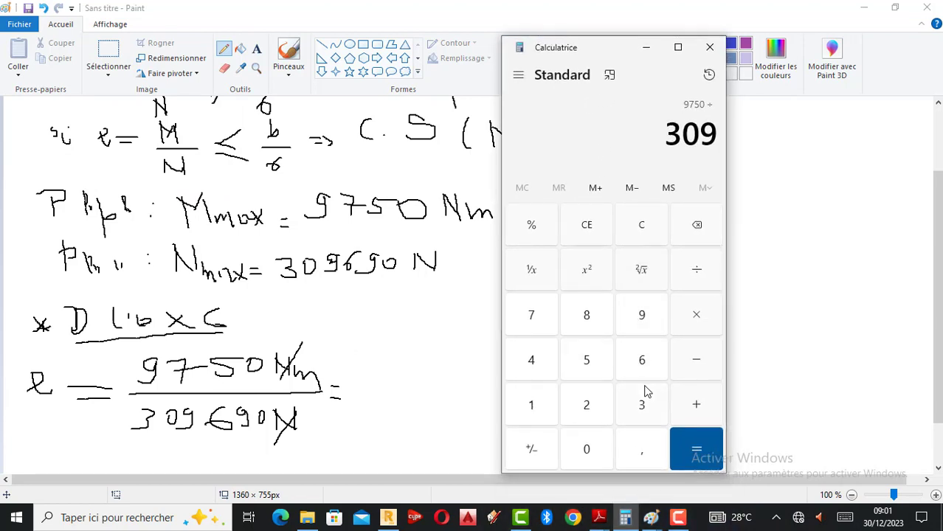
pyautogui.click(645, 365)
pyautogui.click(642, 325)
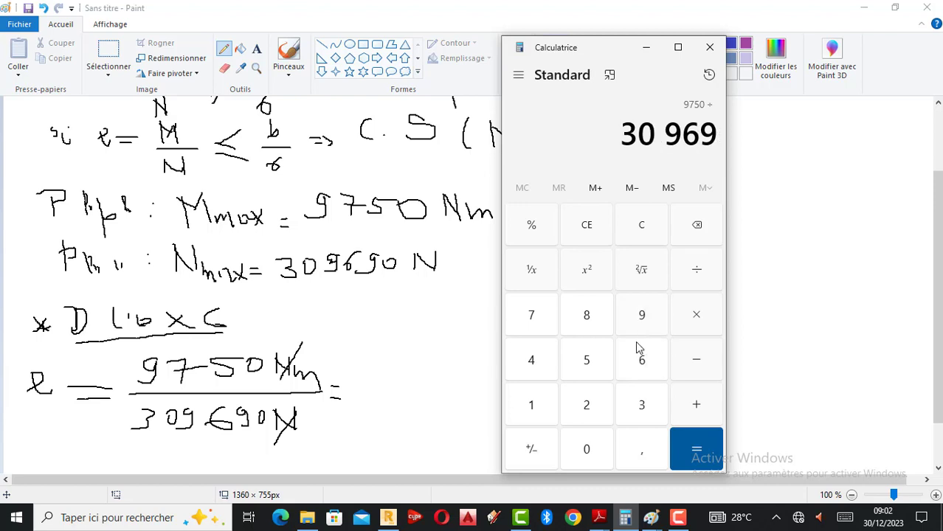
pyautogui.click(590, 449)
pyautogui.click(704, 453)
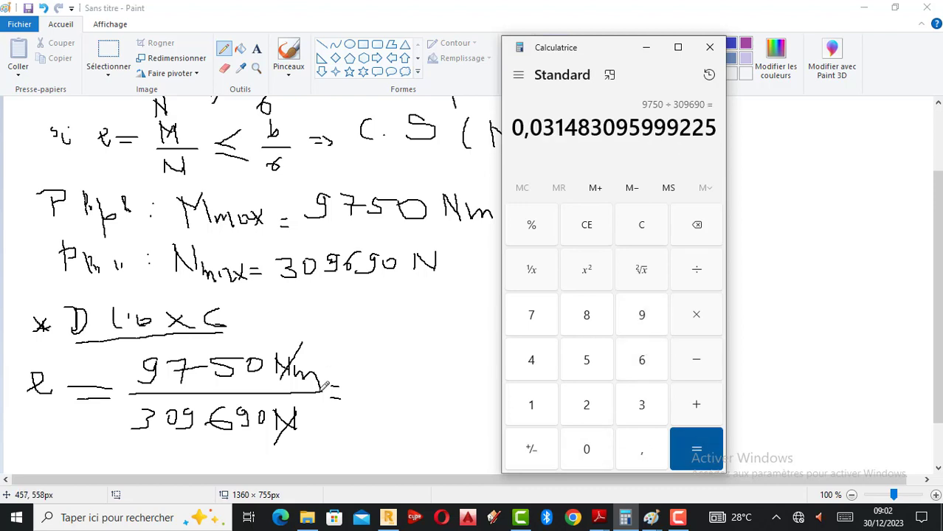
# - Switch back to the Paint notes, handwrite 0,03 m => e = 3 cm after the eccentricity fraction, and circle e = 3 cm
pyautogui.click(361, 385)
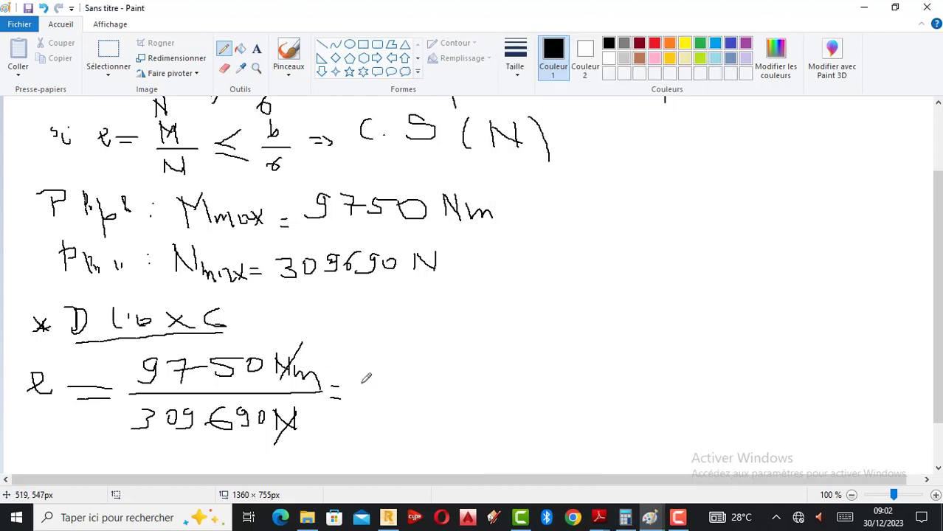
pyautogui.moveTo(361, 379)
pyautogui.mouseDown()
pyautogui.moveTo(372, 405)
pyautogui.moveTo(389, 375)
pyautogui.moveTo(406, 379)
pyautogui.moveTo(410, 394)
pyautogui.moveTo(421, 381)
pyautogui.moveTo(453, 397)
pyautogui.mouseUp()
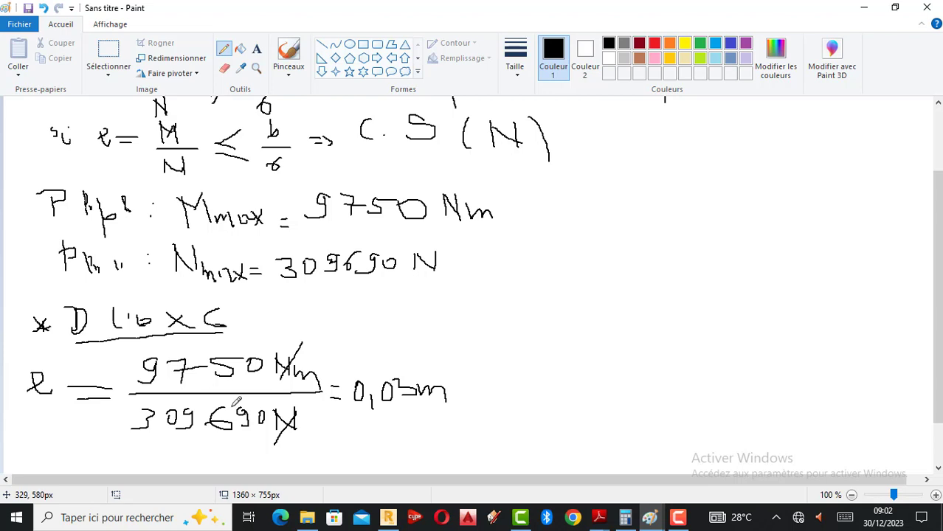
pyautogui.moveTo(458, 382)
pyautogui.mouseDown()
pyautogui.moveTo(470, 381)
pyautogui.moveTo(480, 402)
pyautogui.mouseUp()
pyautogui.moveTo(513, 373); pyautogui.dragTo(542, 394)
pyautogui.moveTo(499, 378)
pyautogui.mouseDown()
pyautogui.moveTo(536, 375)
pyautogui.moveTo(516, 391)
pyautogui.moveTo(582, 391)
pyautogui.moveTo(632, 371)
pyautogui.moveTo(619, 403)
pyautogui.mouseUp()
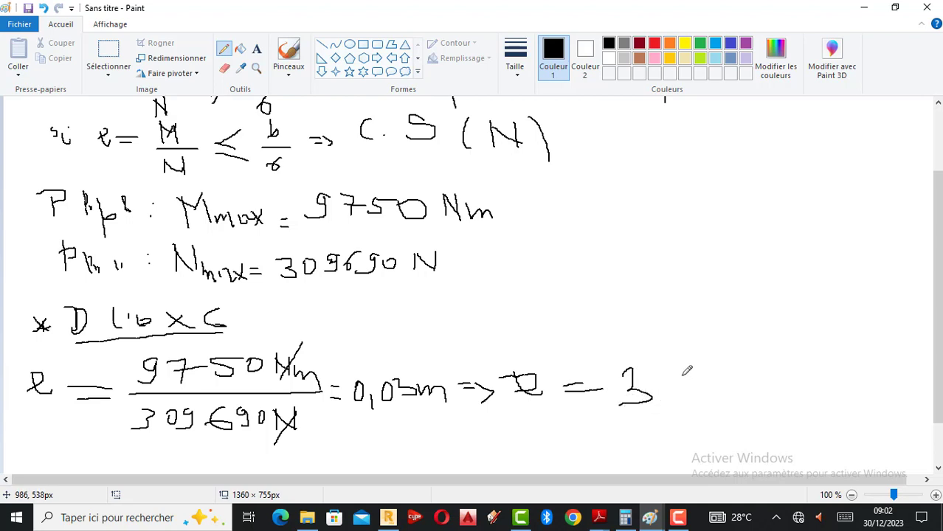
pyautogui.moveTo(686, 369)
pyautogui.mouseDown()
pyautogui.moveTo(674, 397)
pyautogui.moveTo(704, 402)
pyautogui.mouseUp()
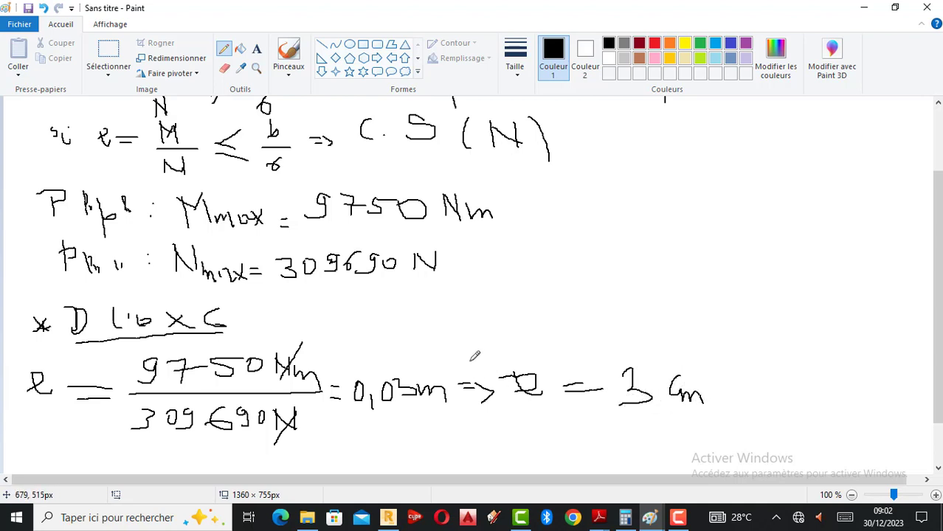
pyautogui.moveTo(494, 357)
pyautogui.mouseDown()
pyautogui.moveTo(573, 417)
pyautogui.moveTo(751, 374)
pyautogui.moveTo(497, 356)
pyautogui.mouseUp()
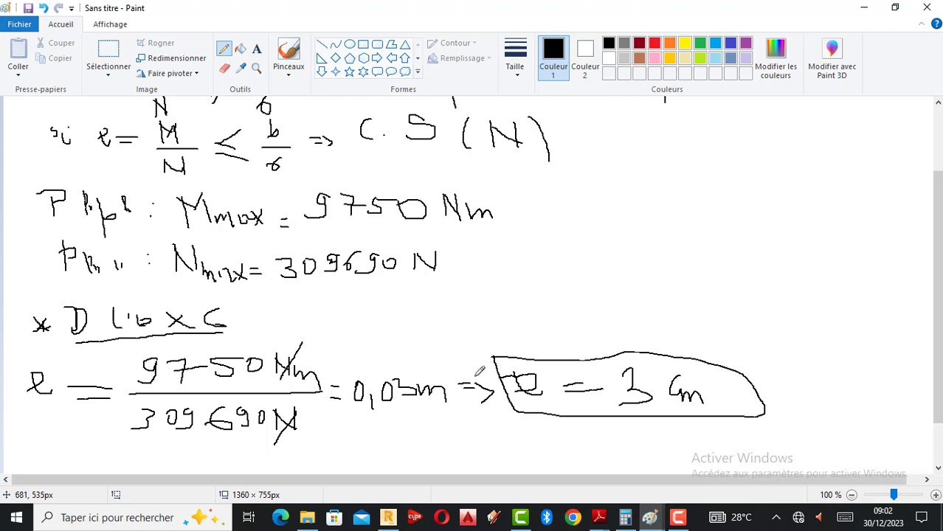
# - Handwrite a starred heading D.N.I below the eccentricity calculation and underline it
pyautogui.scroll(-2, 391, 363)
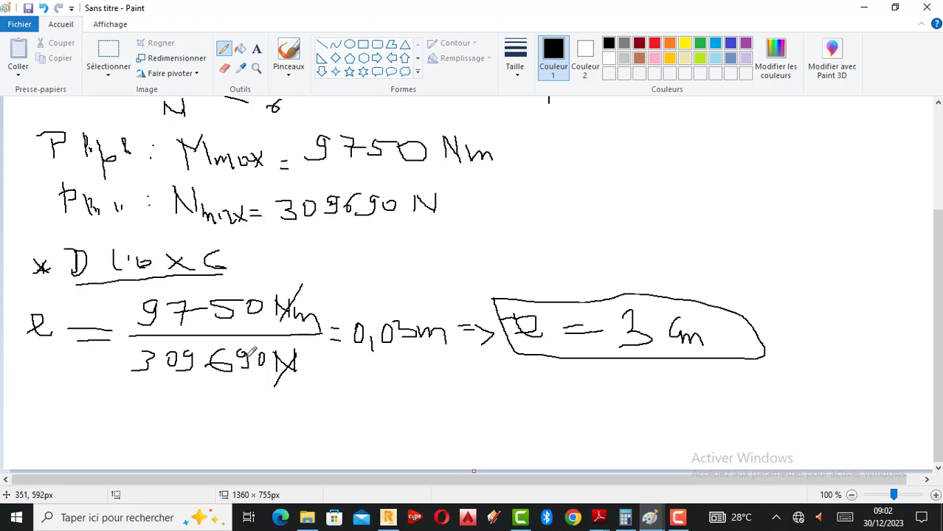
pyautogui.scroll(5, 328, 389)
pyautogui.scroll(-5, 328, 389)
pyautogui.moveTo(34, 388); pyautogui.dragTo(59, 418)
pyautogui.moveTo(59, 391)
pyautogui.mouseDown()
pyautogui.moveTo(37, 418)
pyautogui.moveTo(51, 417)
pyautogui.mouseUp()
pyautogui.moveTo(90, 390)
pyautogui.mouseDown()
pyautogui.moveTo(90, 417)
pyautogui.moveTo(107, 388)
pyautogui.moveTo(90, 422)
pyautogui.mouseUp()
pyautogui.click(136, 419)
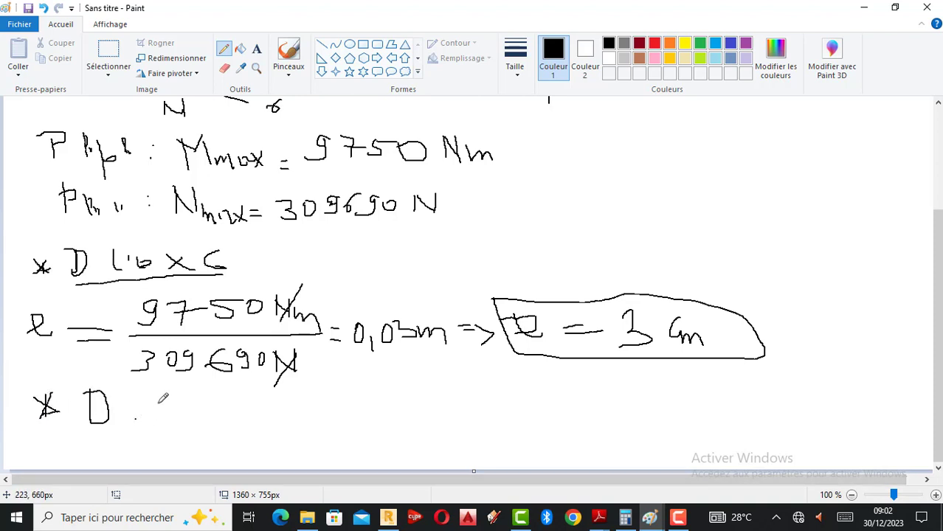
pyautogui.moveTo(147, 400)
pyautogui.mouseDown()
pyautogui.moveTo(154, 423)
pyautogui.moveTo(169, 426)
pyautogui.moveTo(202, 419)
pyautogui.moveTo(202, 401)
pyautogui.moveTo(200, 424)
pyautogui.moveTo(211, 425)
pyautogui.mouseUp()
pyautogui.moveTo(94, 435); pyautogui.dragTo(214, 426)
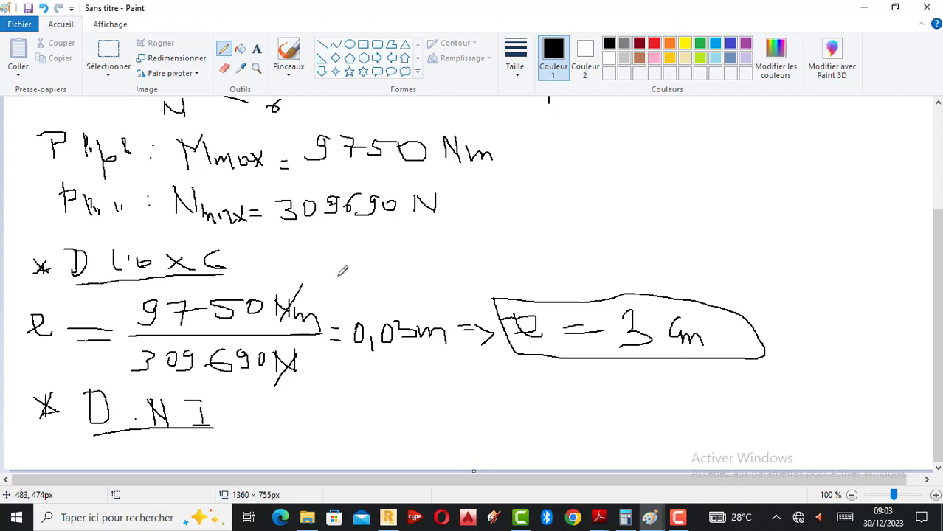
# - Handwrite the formula n = b/6 followed by an equals sign beside the D.N.I heading
pyautogui.scroll(4, 342, 271)
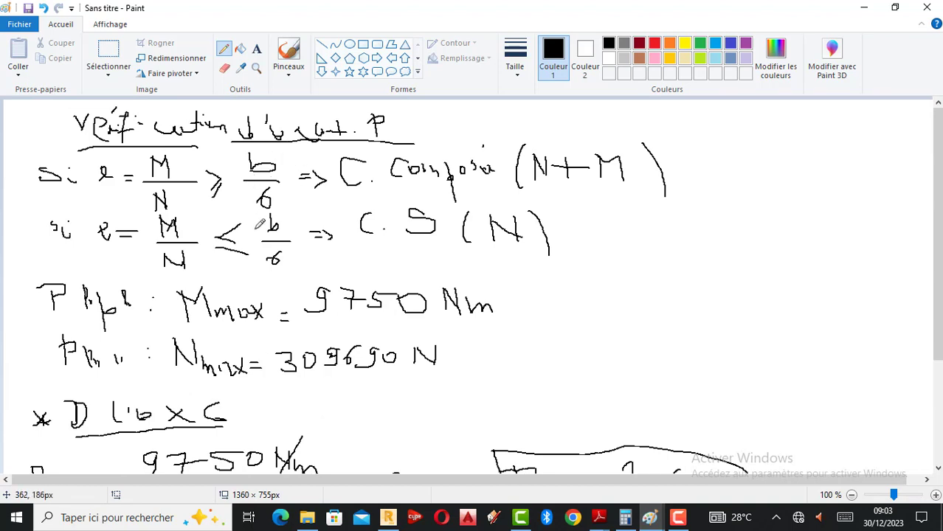
pyautogui.scroll(-4, 258, 225)
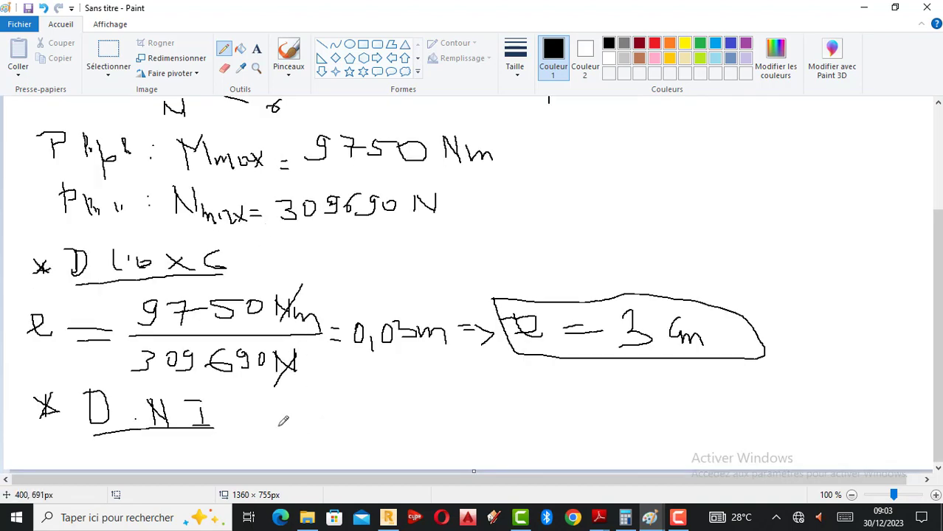
pyautogui.moveTo(241, 410)
pyautogui.mouseDown()
pyautogui.moveTo(239, 426)
pyautogui.moveTo(264, 437)
pyautogui.mouseUp()
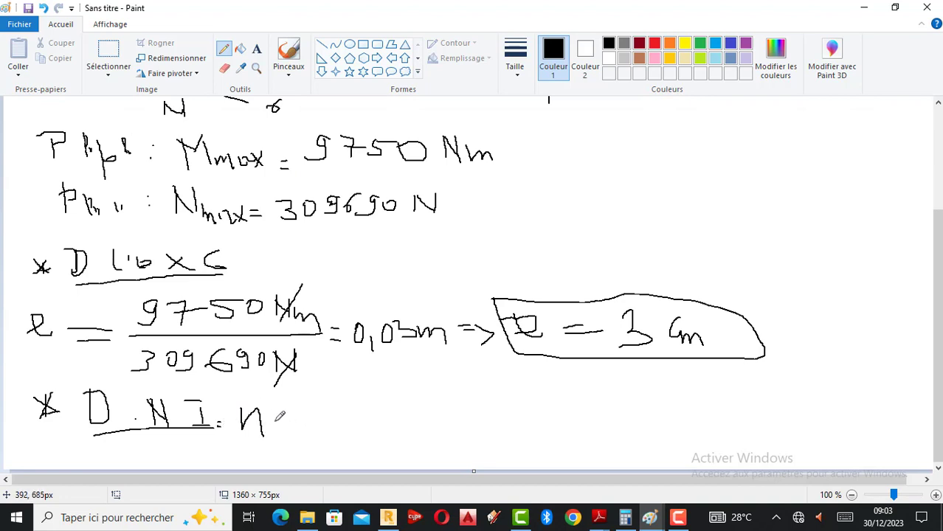
pyautogui.moveTo(275, 420)
pyautogui.mouseDown()
pyautogui.moveTo(289, 418)
pyautogui.moveTo(290, 429)
pyautogui.mouseUp()
pyautogui.moveTo(319, 382)
pyautogui.mouseDown()
pyautogui.moveTo(338, 402)
pyautogui.moveTo(326, 404)
pyautogui.moveTo(362, 425)
pyautogui.moveTo(325, 449)
pyautogui.mouseUp()
pyautogui.moveTo(380, 420)
pyautogui.mouseDown()
pyautogui.moveTo(400, 419)
pyautogui.moveTo(405, 430)
pyautogui.mouseUp()
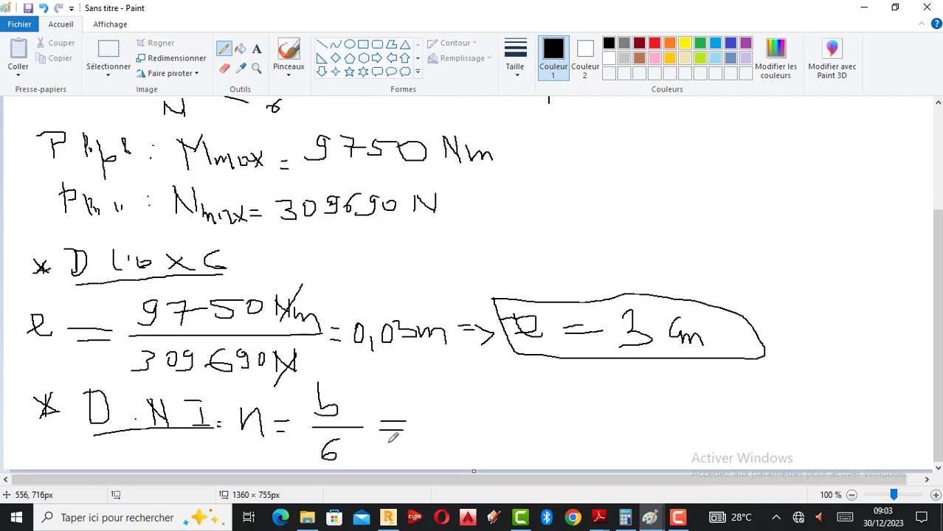
# - Note the column dimensions a = 30 cm and b = 40 cm beside the Mmax and Nmax values
pyautogui.moveTo(569, 157)
pyautogui.mouseDown()
pyautogui.moveTo(579, 171)
pyautogui.moveTo(598, 159)
pyautogui.moveTo(633, 167)
pyautogui.mouseUp()
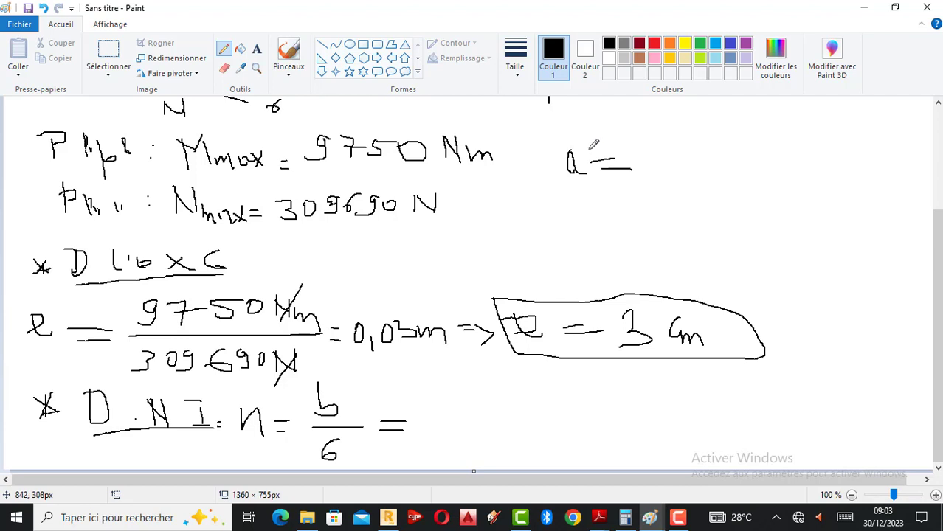
pyautogui.moveTo(645, 142); pyautogui.dragTo(645, 161)
pyautogui.moveTo(690, 139)
pyautogui.mouseDown()
pyautogui.moveTo(713, 154)
pyautogui.moveTo(750, 151)
pyautogui.mouseUp()
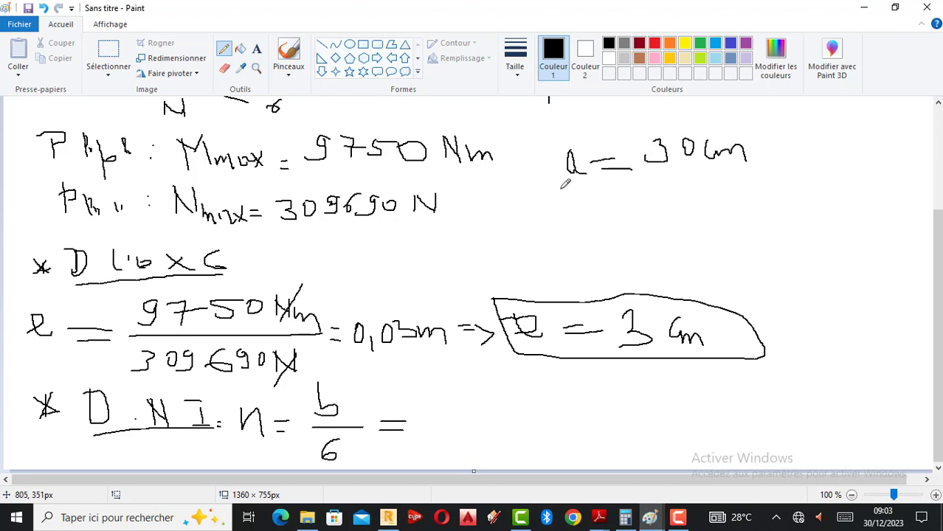
pyautogui.moveTo(563, 182)
pyautogui.mouseDown()
pyautogui.moveTo(579, 210)
pyautogui.moveTo(627, 190)
pyautogui.moveTo(655, 201)
pyautogui.moveTo(680, 181)
pyautogui.moveTo(701, 196)
pyautogui.moveTo(717, 186)
pyautogui.moveTo(726, 197)
pyautogui.mouseUp()
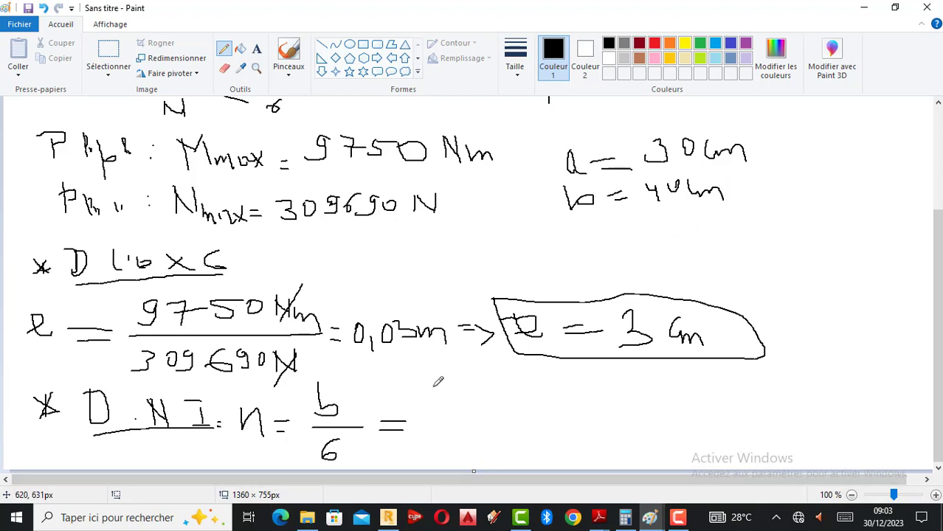
# - Handwrite the fraction 40 cm / 6 after n = b/6 and add an equals sign
pyautogui.moveTo(434, 384)
pyautogui.mouseDown()
pyautogui.moveTo(457, 402)
pyautogui.moveTo(447, 415)
pyautogui.moveTo(460, 390)
pyautogui.moveTo(518, 416)
pyautogui.mouseUp()
pyautogui.moveTo(440, 424); pyautogui.dragTo(543, 423)
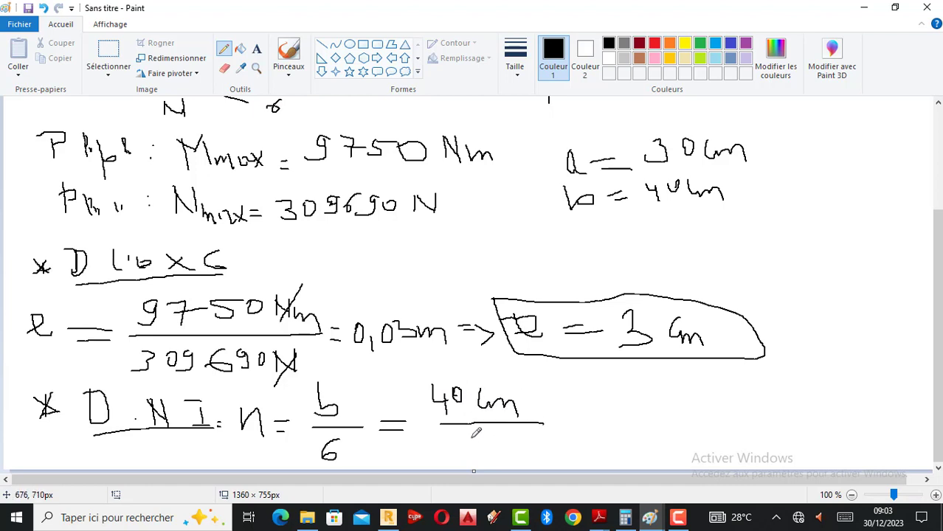
pyautogui.moveTo(472, 437)
pyautogui.mouseDown()
pyautogui.moveTo(463, 456)
pyautogui.moveTo(461, 448)
pyautogui.mouseUp()
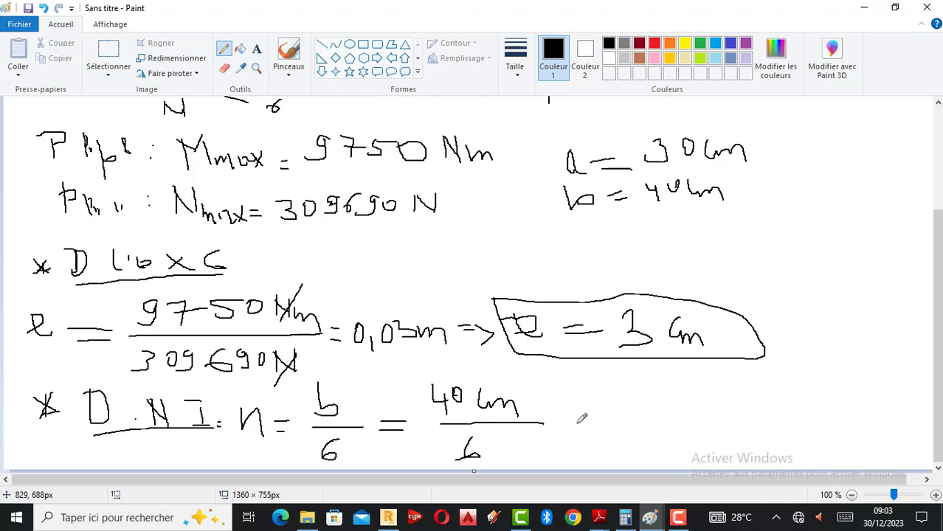
pyautogui.moveTo(565, 415); pyautogui.dragTo(584, 414)
pyautogui.moveTo(566, 424); pyautogui.dragTo(586, 424)
# - Switch to the calculator, clear it and divide 40 by 6, then move its window clear of the n = b/6 line's end
pyautogui.click(625, 517)
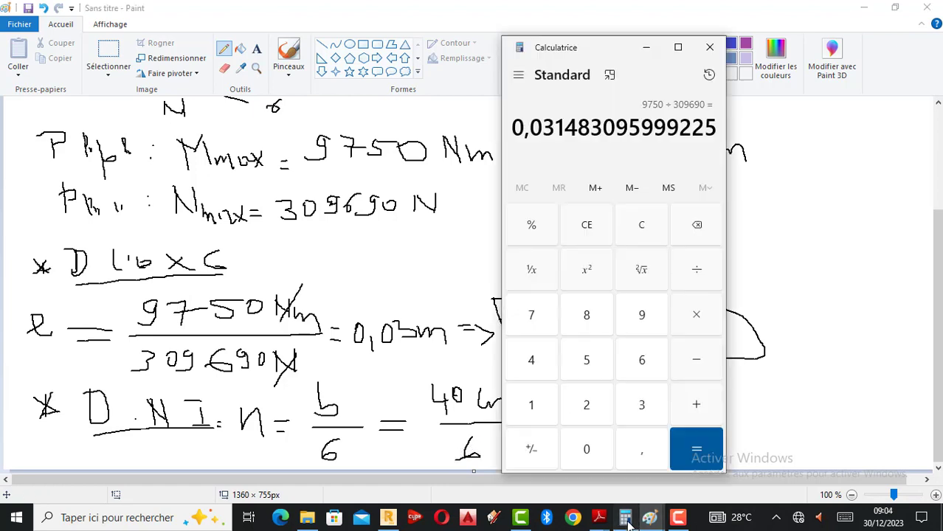
pyautogui.click(642, 225)
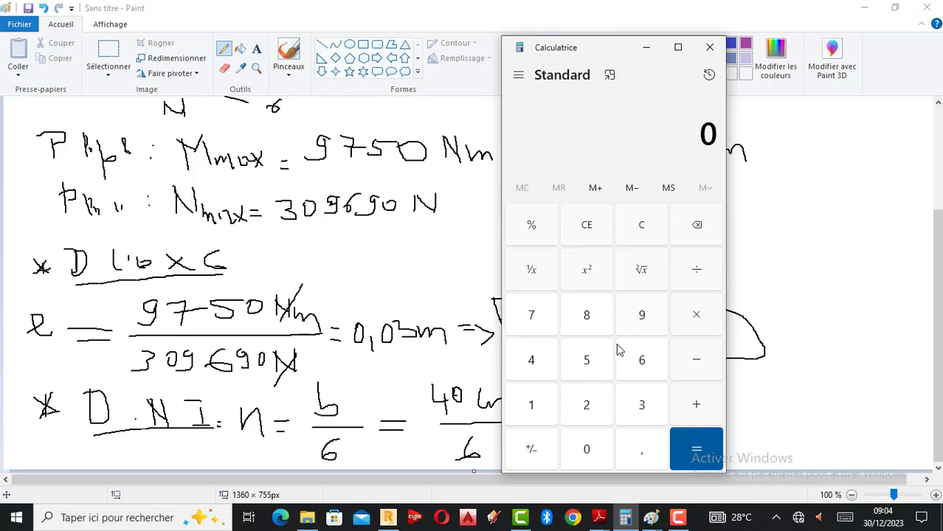
pyautogui.click(524, 372)
pyautogui.click(597, 439)
pyautogui.click(701, 318)
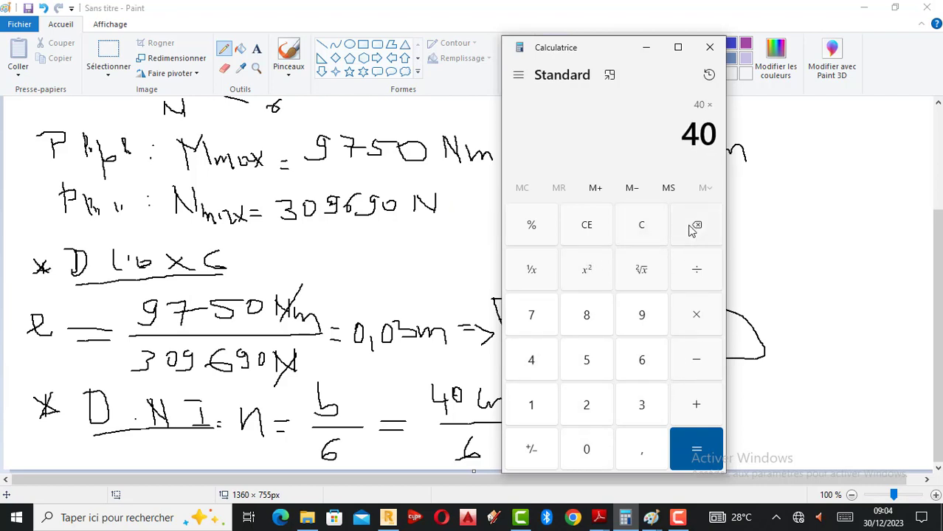
pyautogui.click(695, 271)
pyautogui.click(641, 360)
pyautogui.click(698, 449)
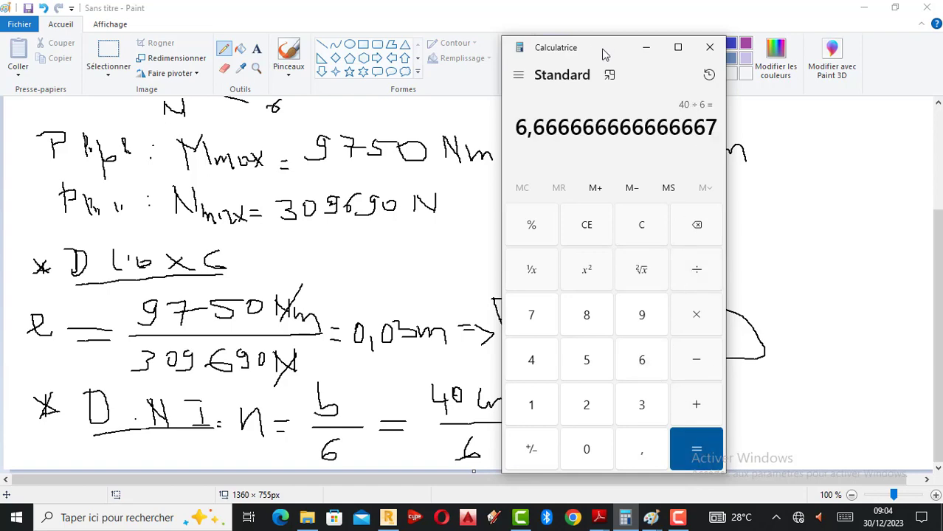
pyautogui.moveTo(609, 49); pyautogui.dragTo(203, 44)
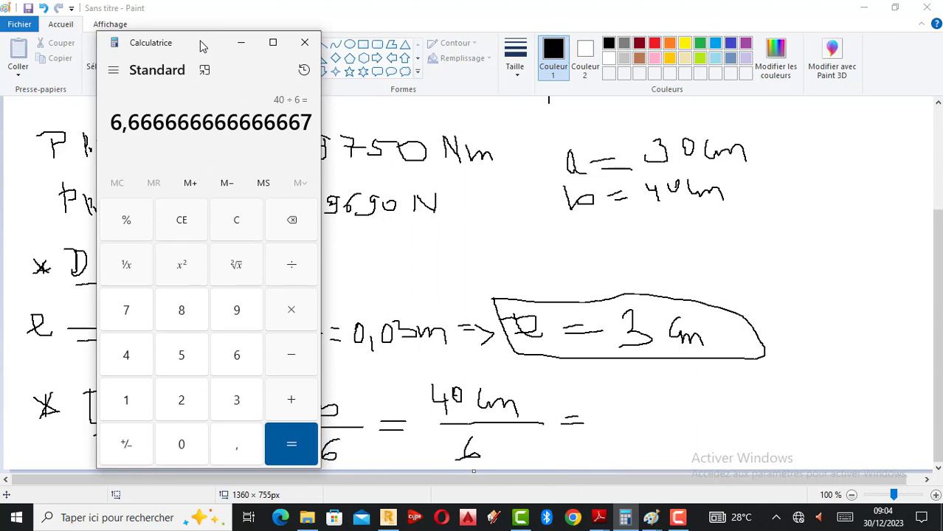
# - Switch back to the Paint notes, handwrite 6,66 cm ≈ 7 cm as the value of n, and circle 7 cm
pyautogui.click(620, 390)
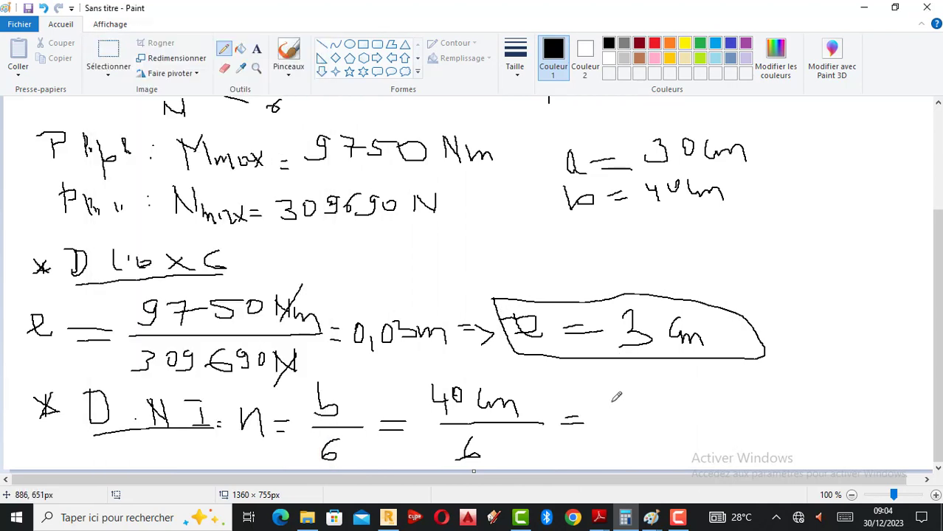
pyautogui.moveTo(619, 407)
pyautogui.mouseDown()
pyautogui.moveTo(609, 422)
pyautogui.moveTo(625, 431)
pyautogui.moveTo(673, 424)
pyautogui.moveTo(707, 405)
pyautogui.moveTo(742, 428)
pyautogui.mouseUp()
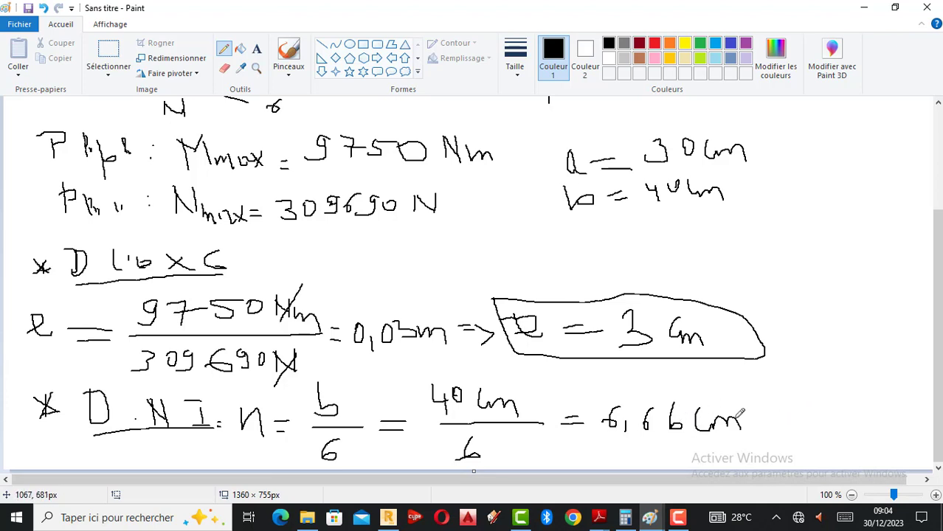
pyautogui.moveTo(748, 425)
pyautogui.mouseDown()
pyautogui.moveTo(840, 410)
pyautogui.moveTo(867, 428)
pyautogui.moveTo(896, 421)
pyautogui.moveTo(919, 433)
pyautogui.mouseUp()
pyautogui.moveTo(803, 384)
pyautogui.mouseDown()
pyautogui.moveTo(784, 392)
pyautogui.moveTo(814, 451)
pyautogui.moveTo(921, 411)
pyautogui.moveTo(801, 394)
pyautogui.mouseUp()
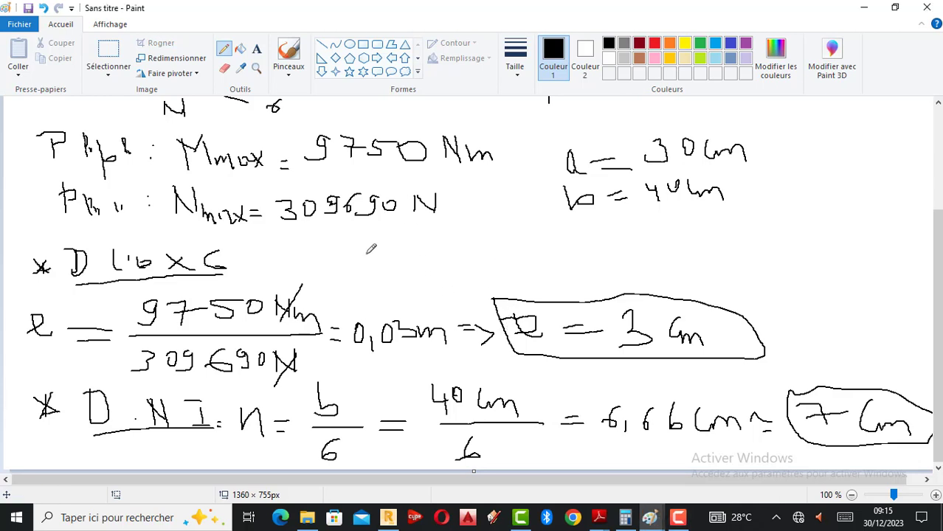
# - Handwrite the comparison e = 3 cm < 7 cm with an implication arrow above the eccentricity calculation, and circle it
pyautogui.moveTo(366, 253); pyautogui.dragTo(389, 271)
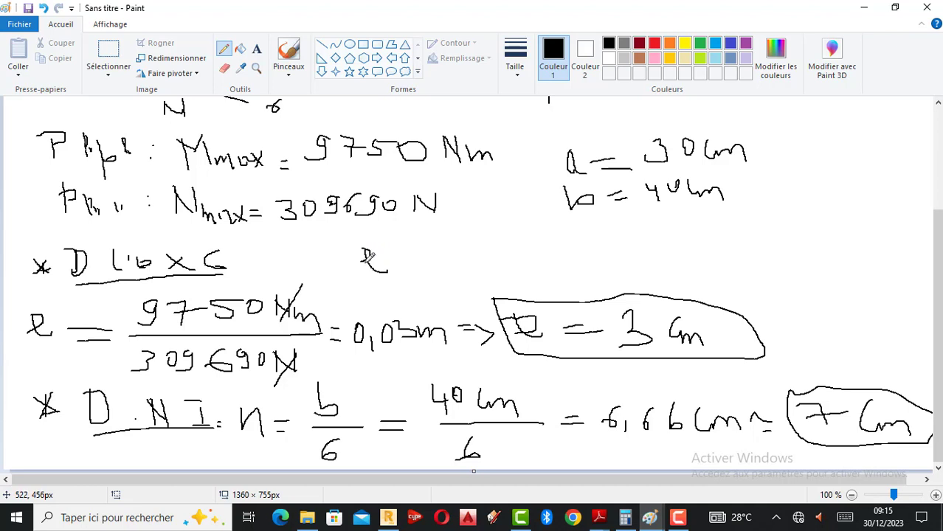
pyautogui.moveTo(399, 253); pyautogui.dragTo(414, 253)
pyautogui.moveTo(397, 260)
pyautogui.mouseDown()
pyautogui.moveTo(464, 249)
pyautogui.moveTo(461, 264)
pyautogui.moveTo(512, 254)
pyautogui.moveTo(564, 271)
pyautogui.mouseUp()
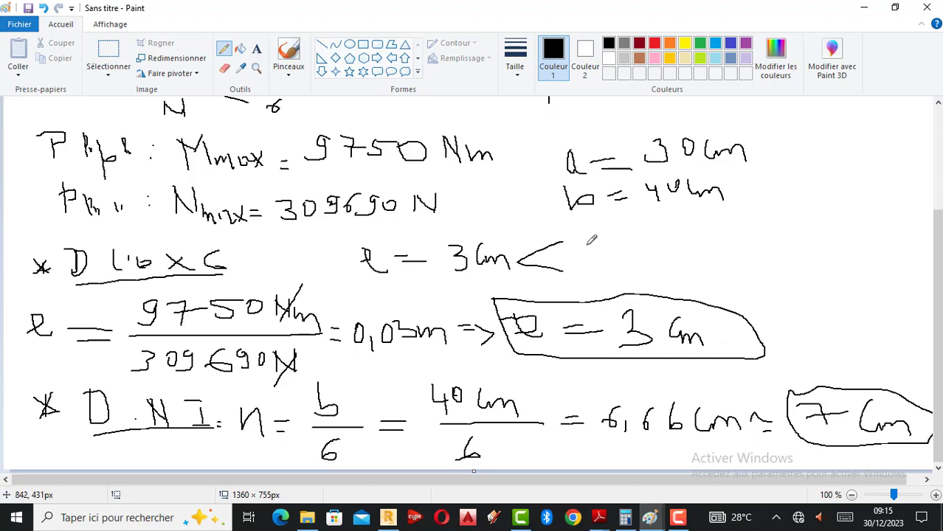
pyautogui.moveTo(586, 244)
pyautogui.mouseDown()
pyautogui.moveTo(612, 271)
pyautogui.moveTo(625, 249)
pyautogui.moveTo(671, 259)
pyautogui.moveTo(699, 247)
pyautogui.moveTo(708, 256)
pyautogui.mouseUp()
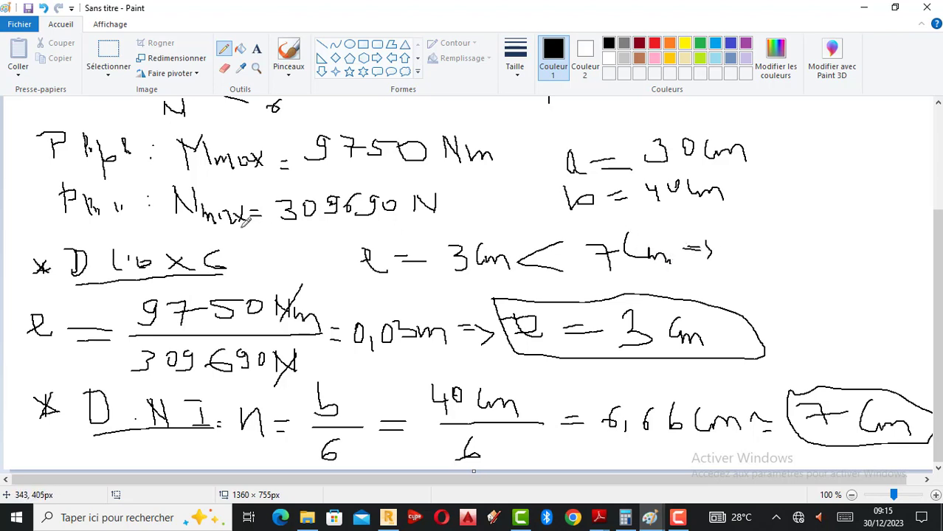
pyautogui.moveTo(339, 238)
pyautogui.mouseDown()
pyautogui.moveTo(472, 294)
pyautogui.moveTo(664, 288)
pyautogui.moveTo(770, 237)
pyautogui.moveTo(577, 214)
pyautogui.moveTo(351, 231)
pyautogui.mouseUp()
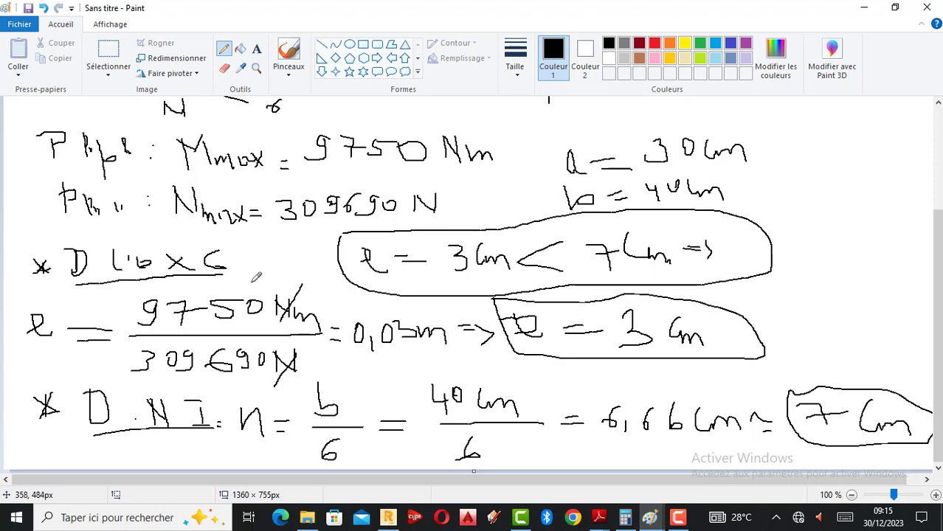
# - Review the compression criteria against the circled comparison, look at bar 419's MY results in Robot Structural Analysis, and return to the Paint calculation notes
pyautogui.scroll(4, 256, 277)
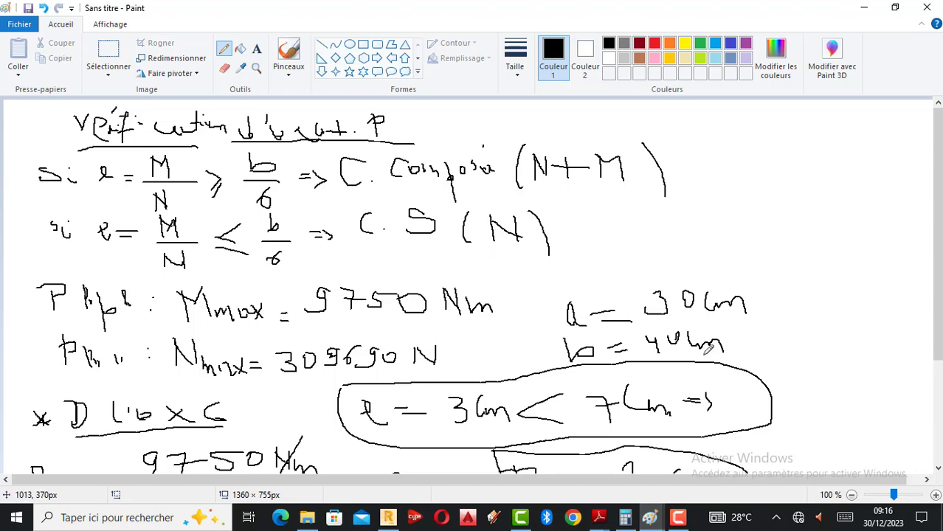
pyautogui.scroll(-3, 439, 327)
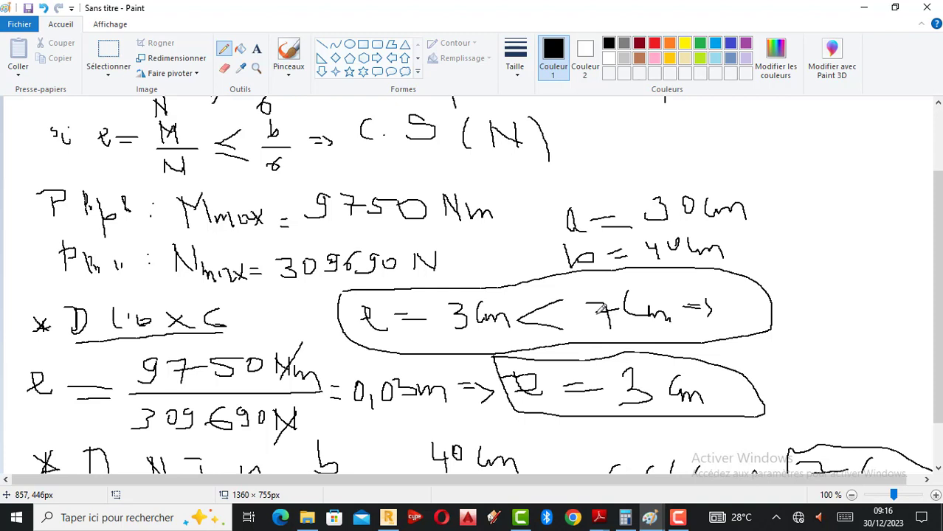
pyautogui.scroll(-2, 391, 270)
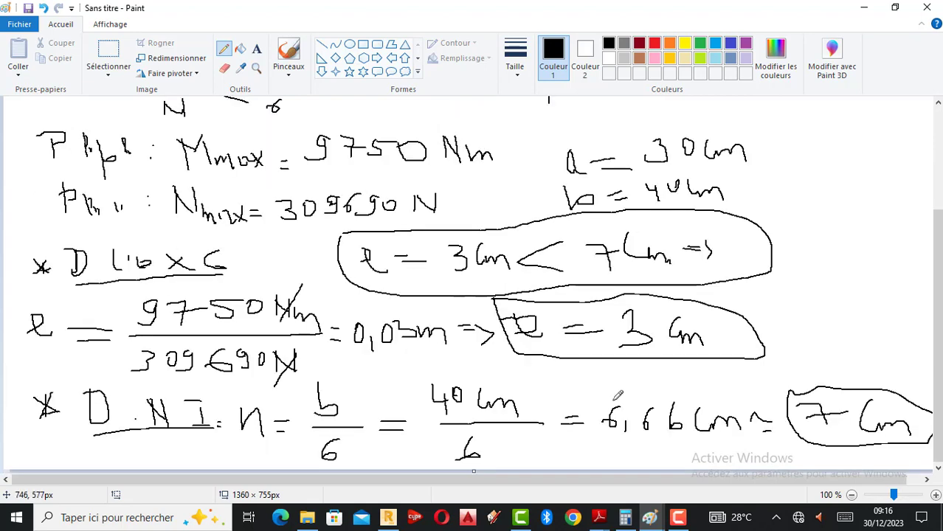
pyautogui.click(392, 520)
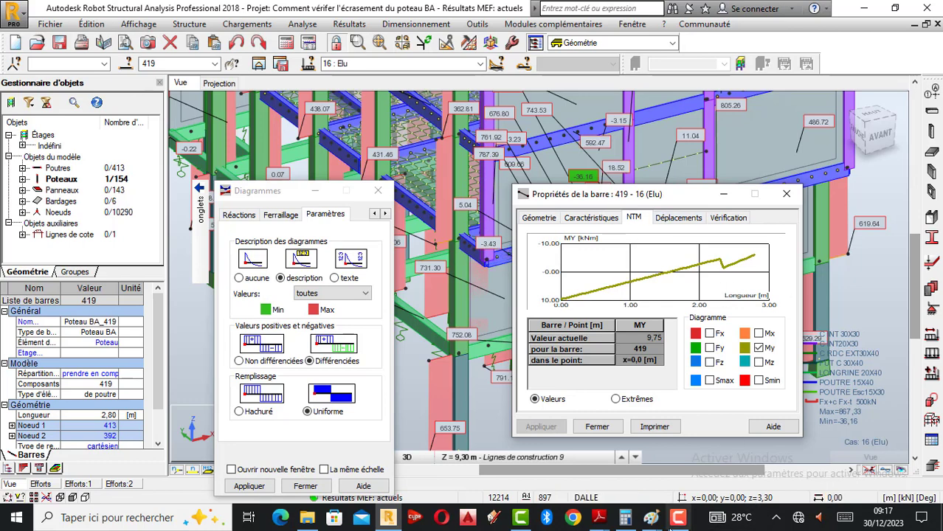
pyautogui.moveTo(653, 517)
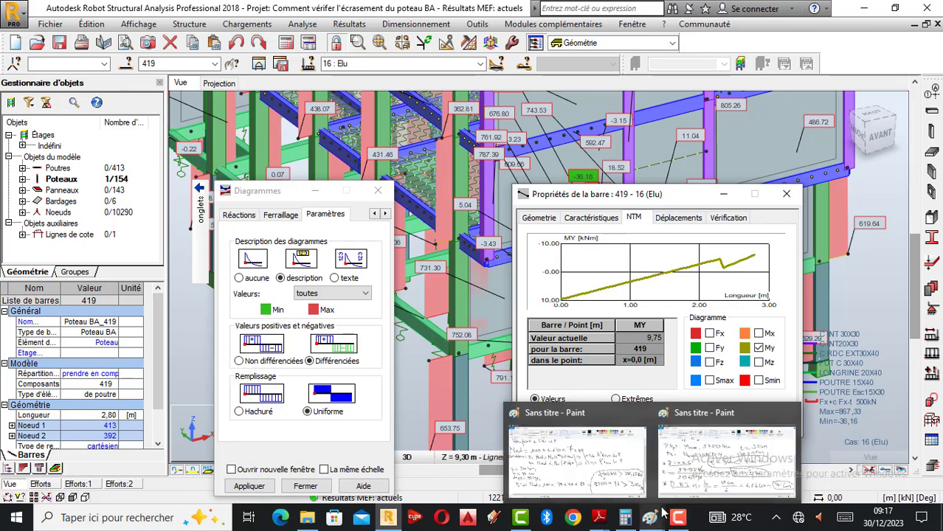
pyautogui.click(712, 461)
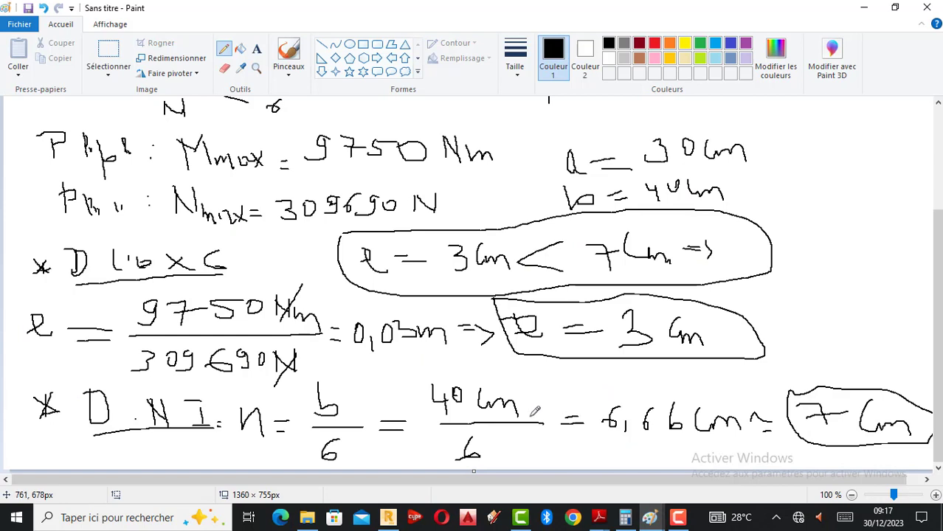